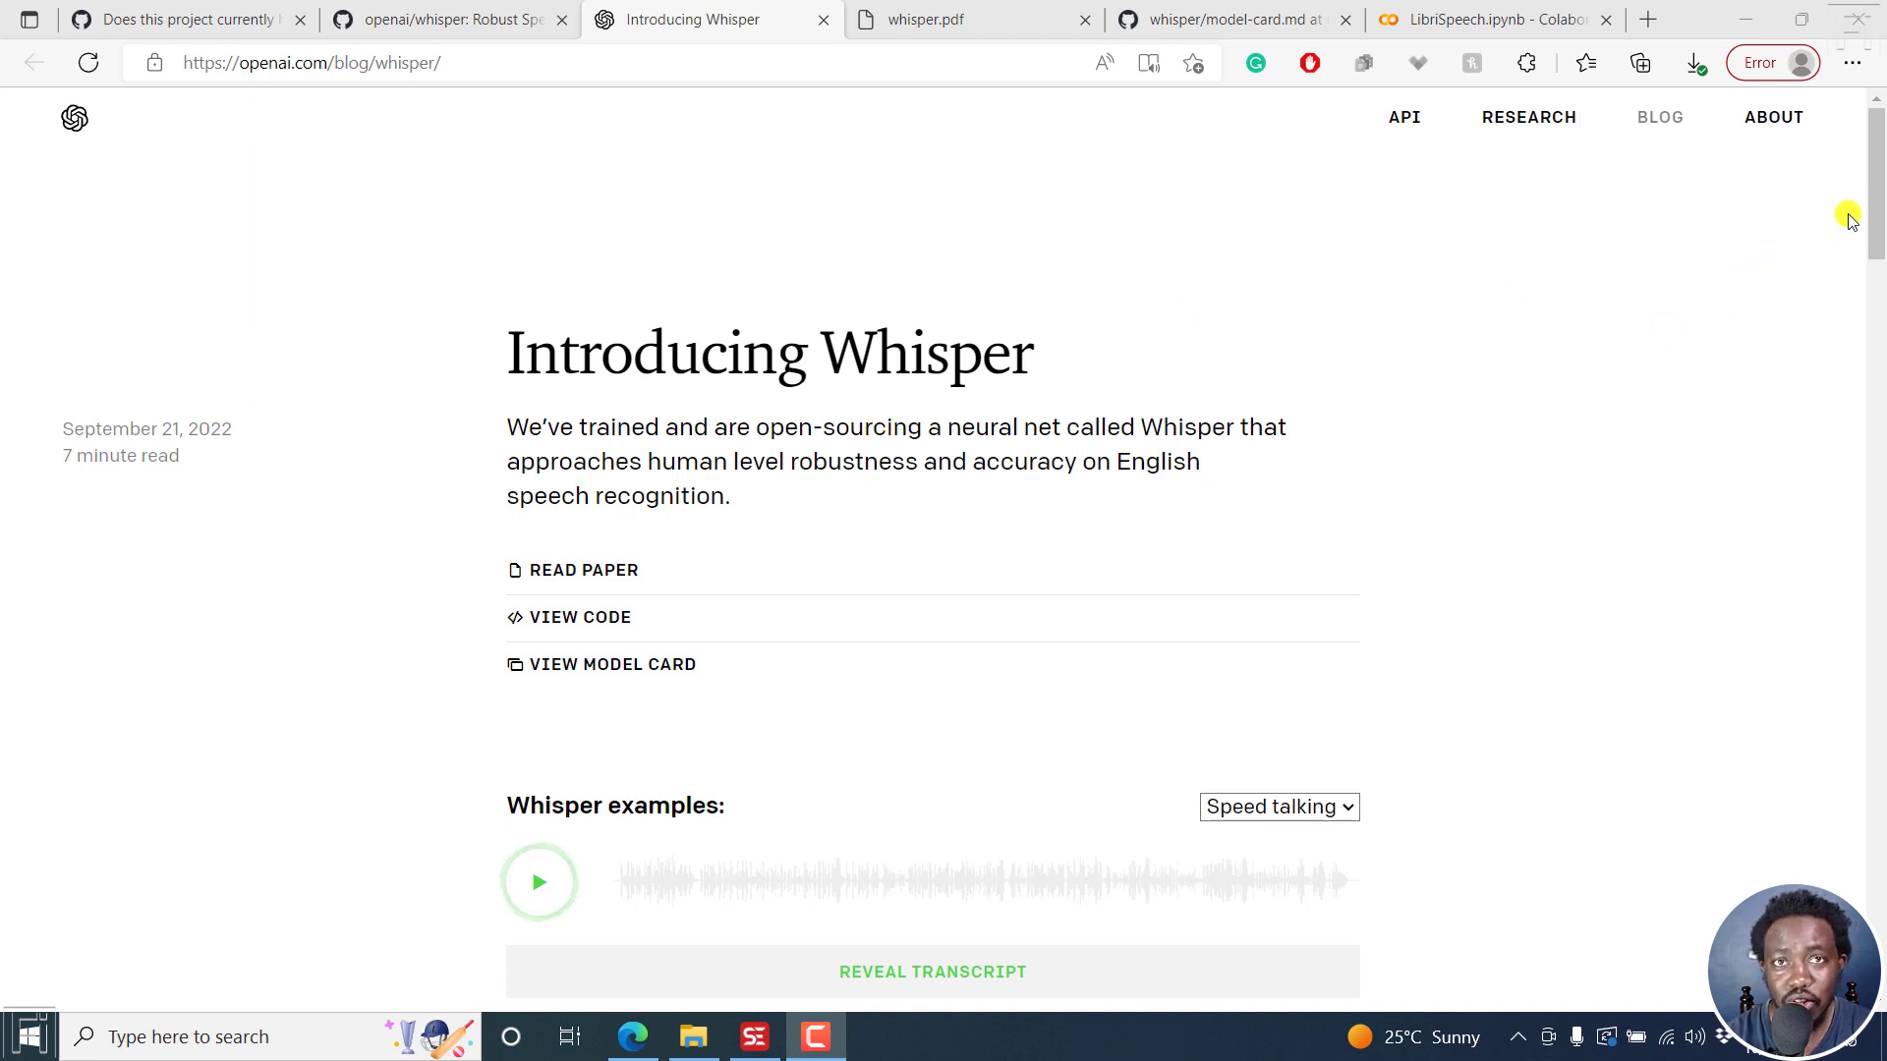
Step: Scroll the Introducing Whisper post down to its encoder-decoder Transformer architecture diagram
drag(1877, 181, 1880, 241)
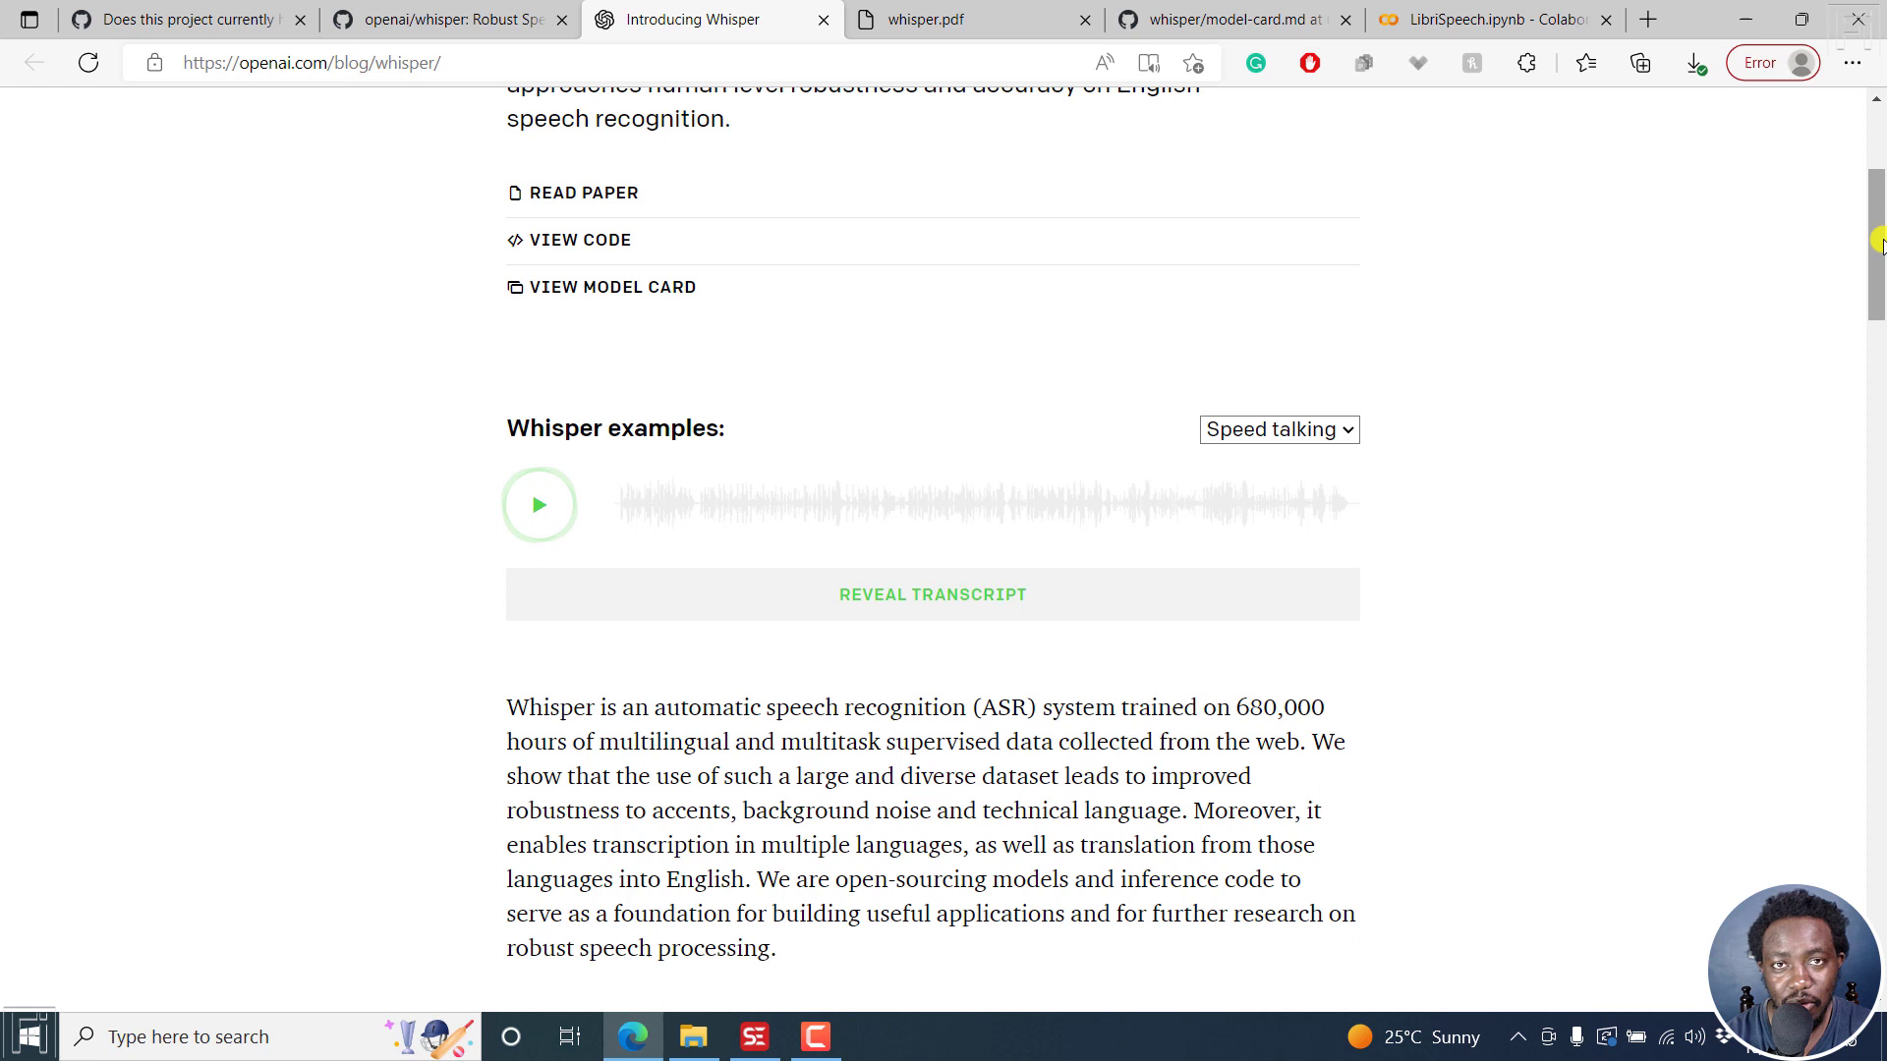
drag(1879, 243, 1880, 257)
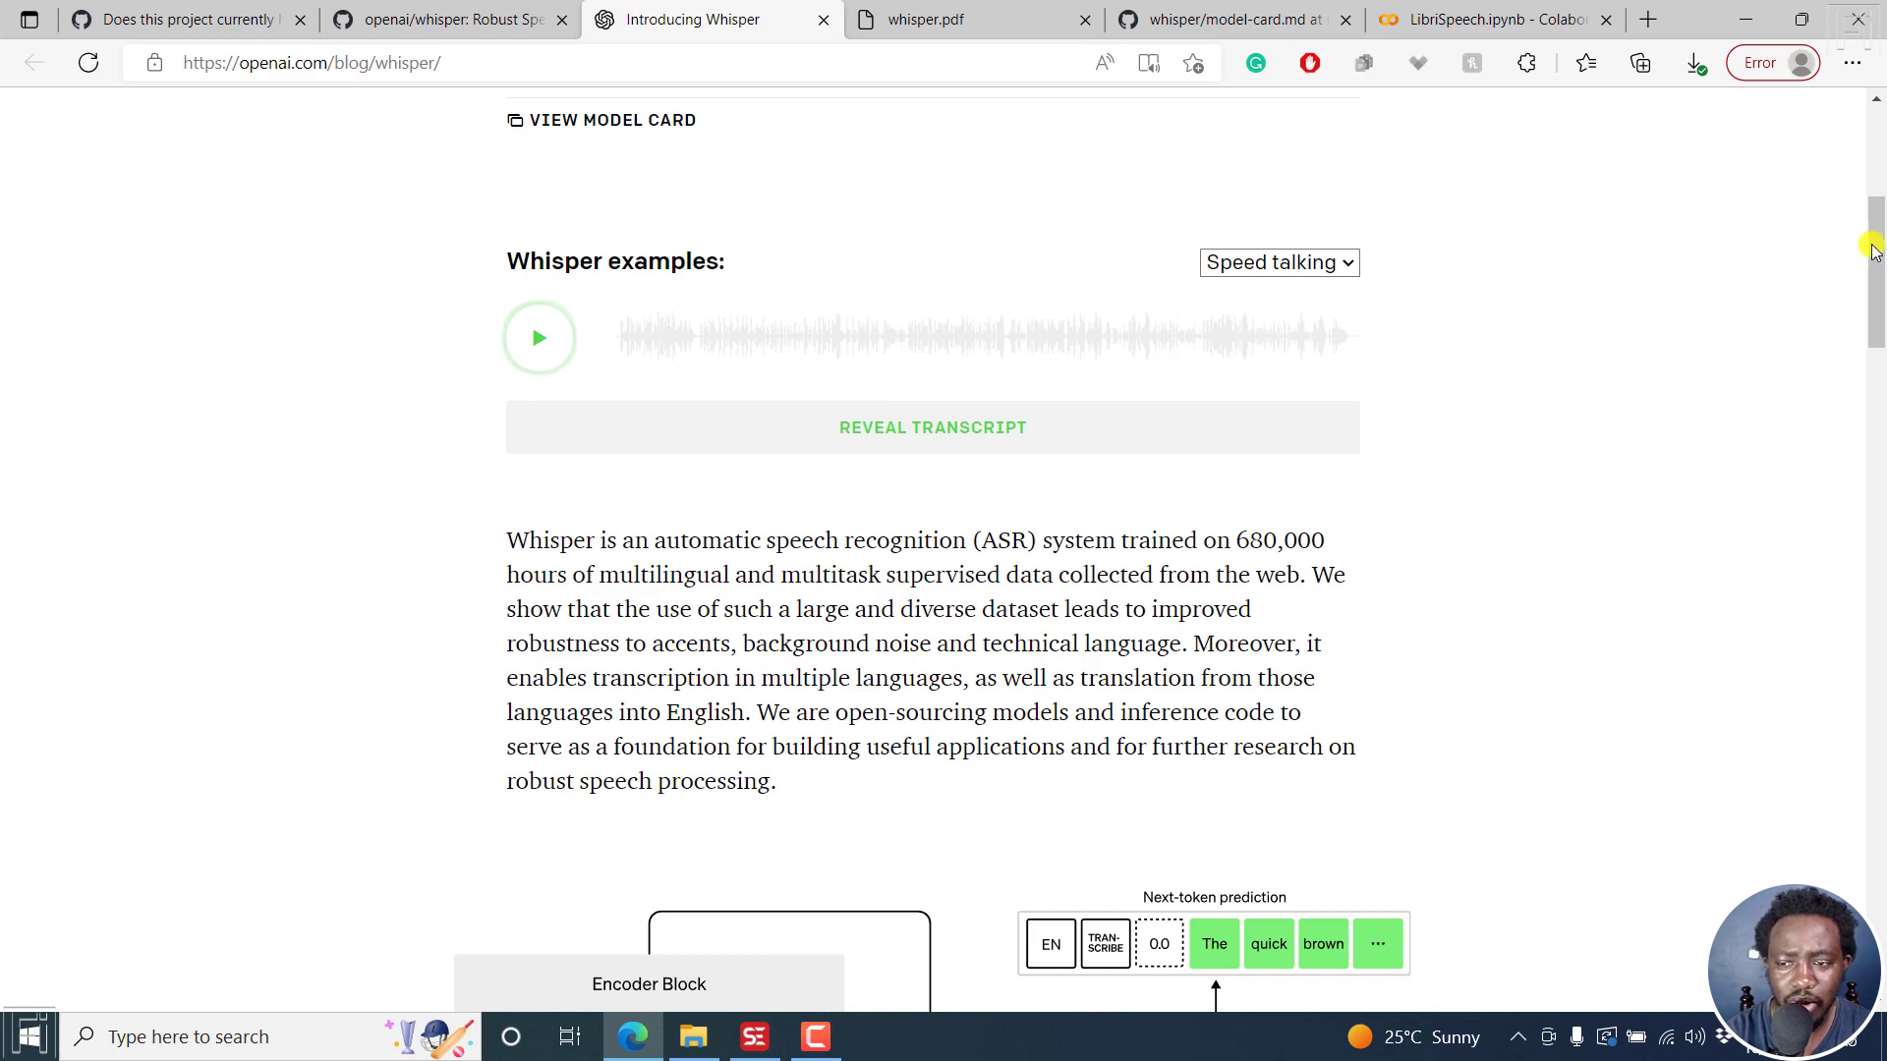
drag(1876, 243, 1879, 365)
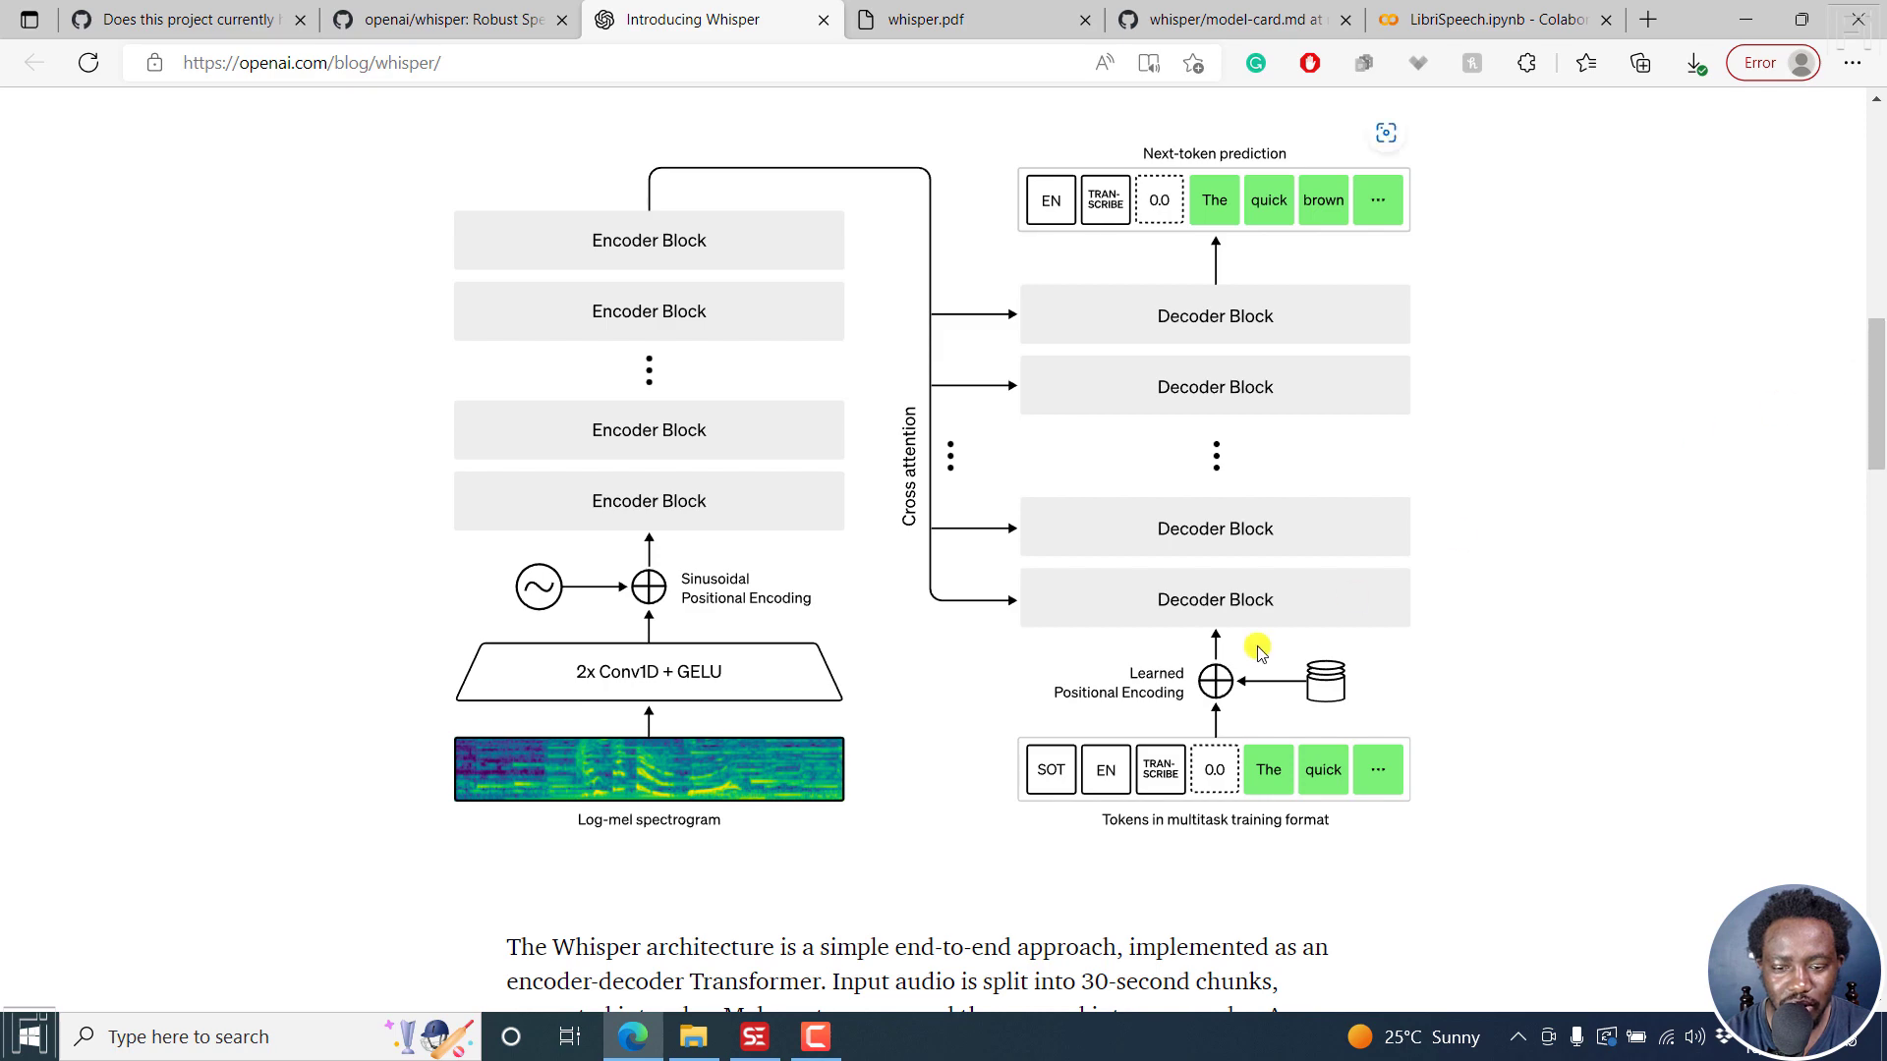
click(759, 1037)
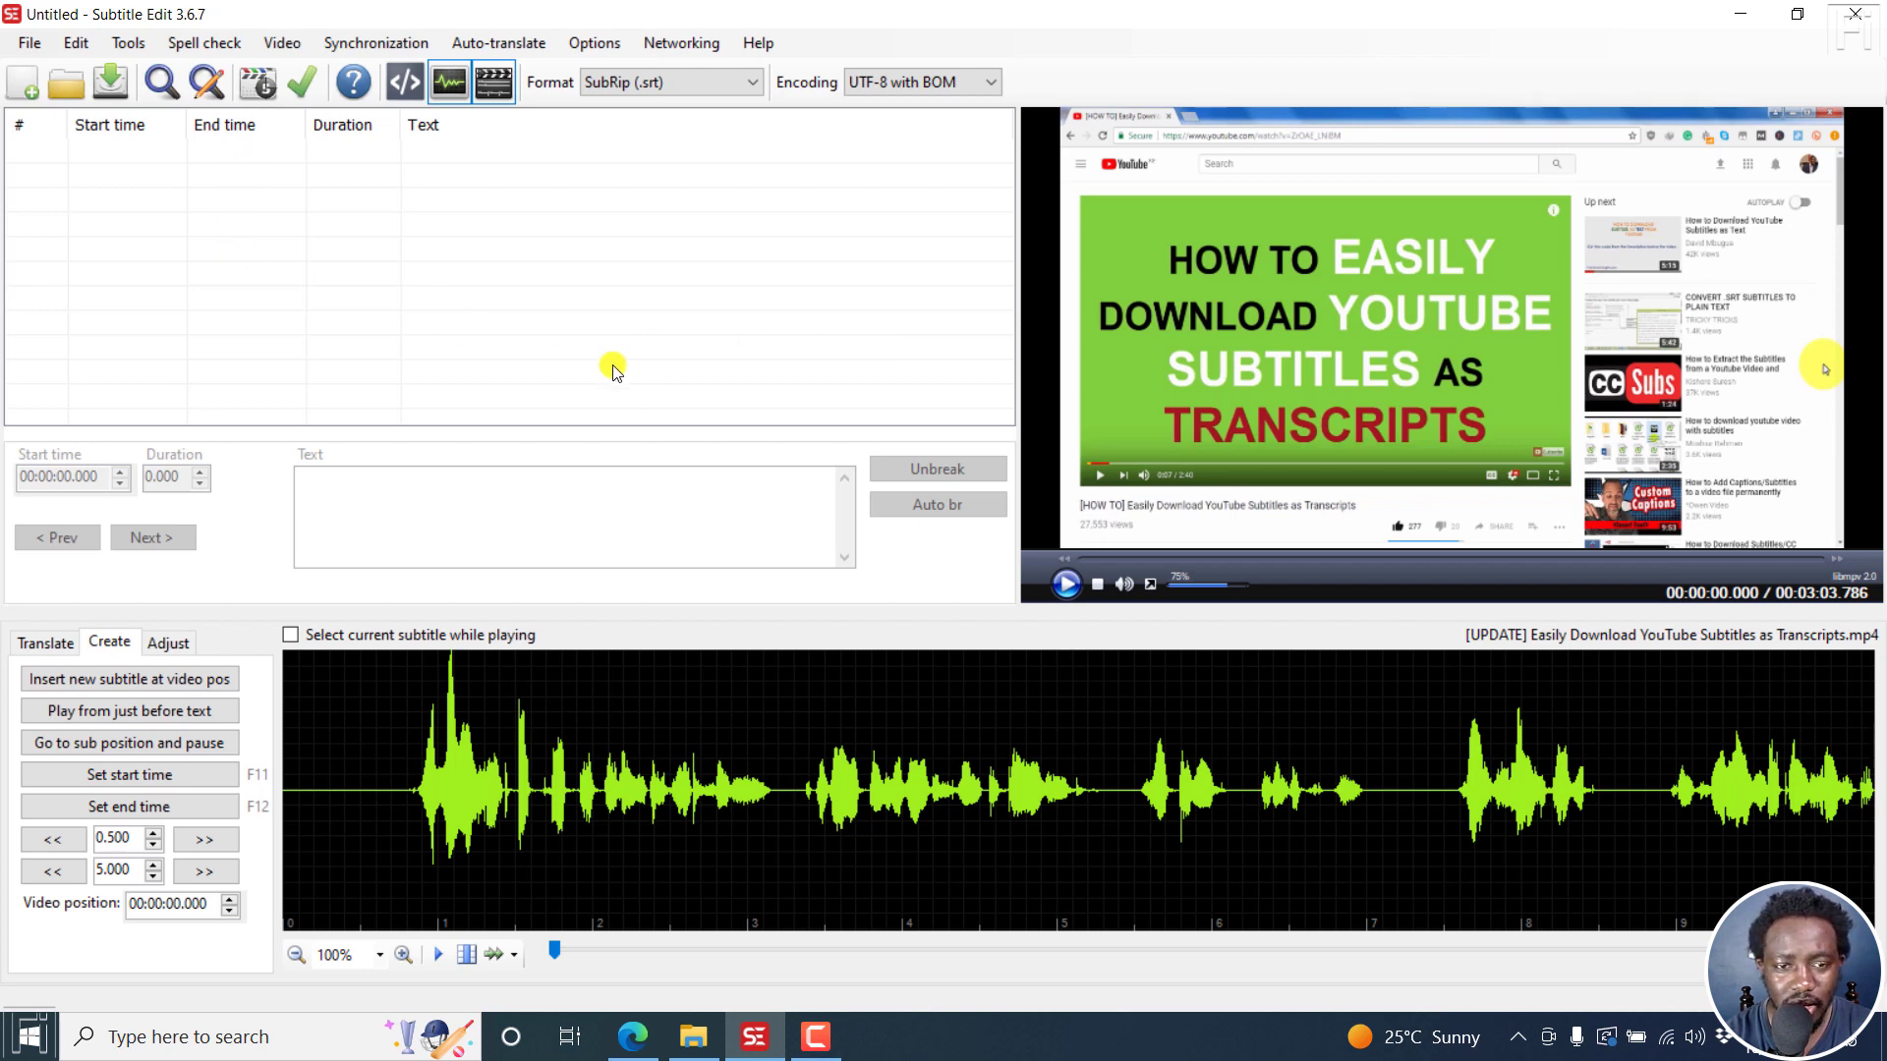
click(754, 42)
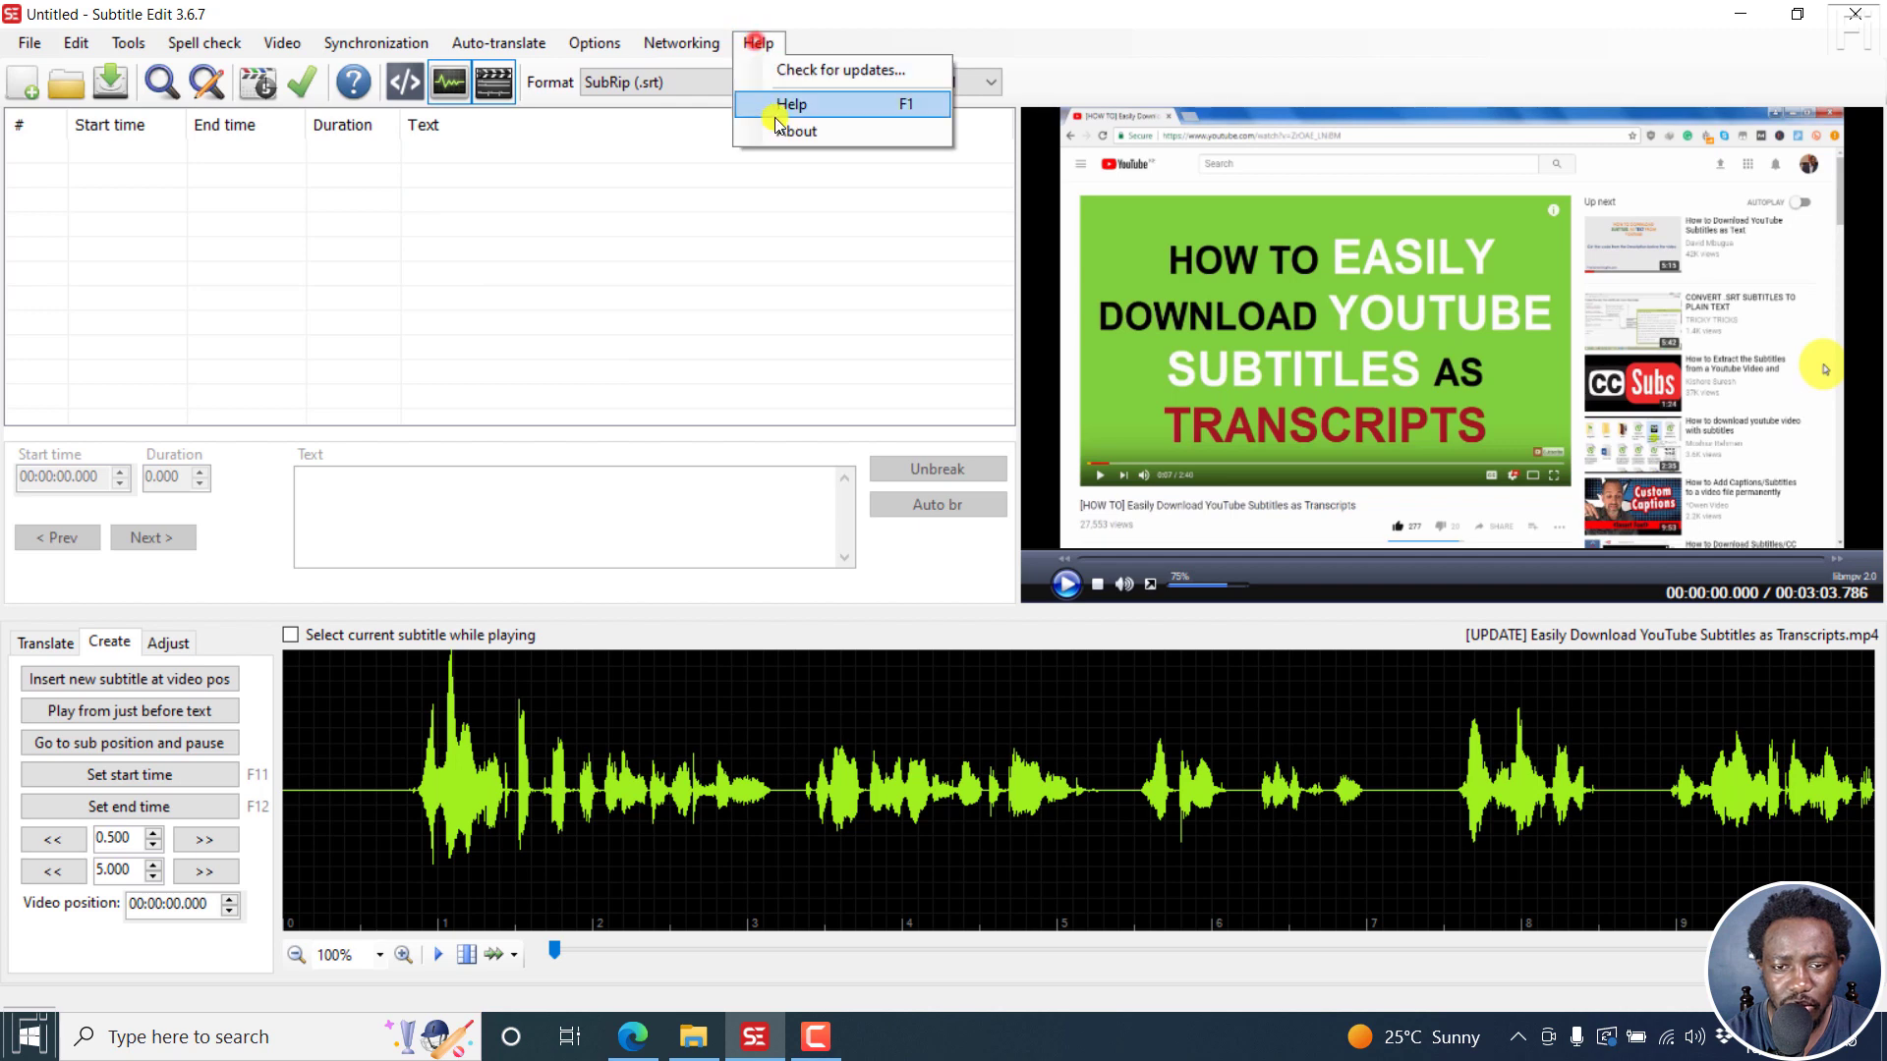
click(799, 137)
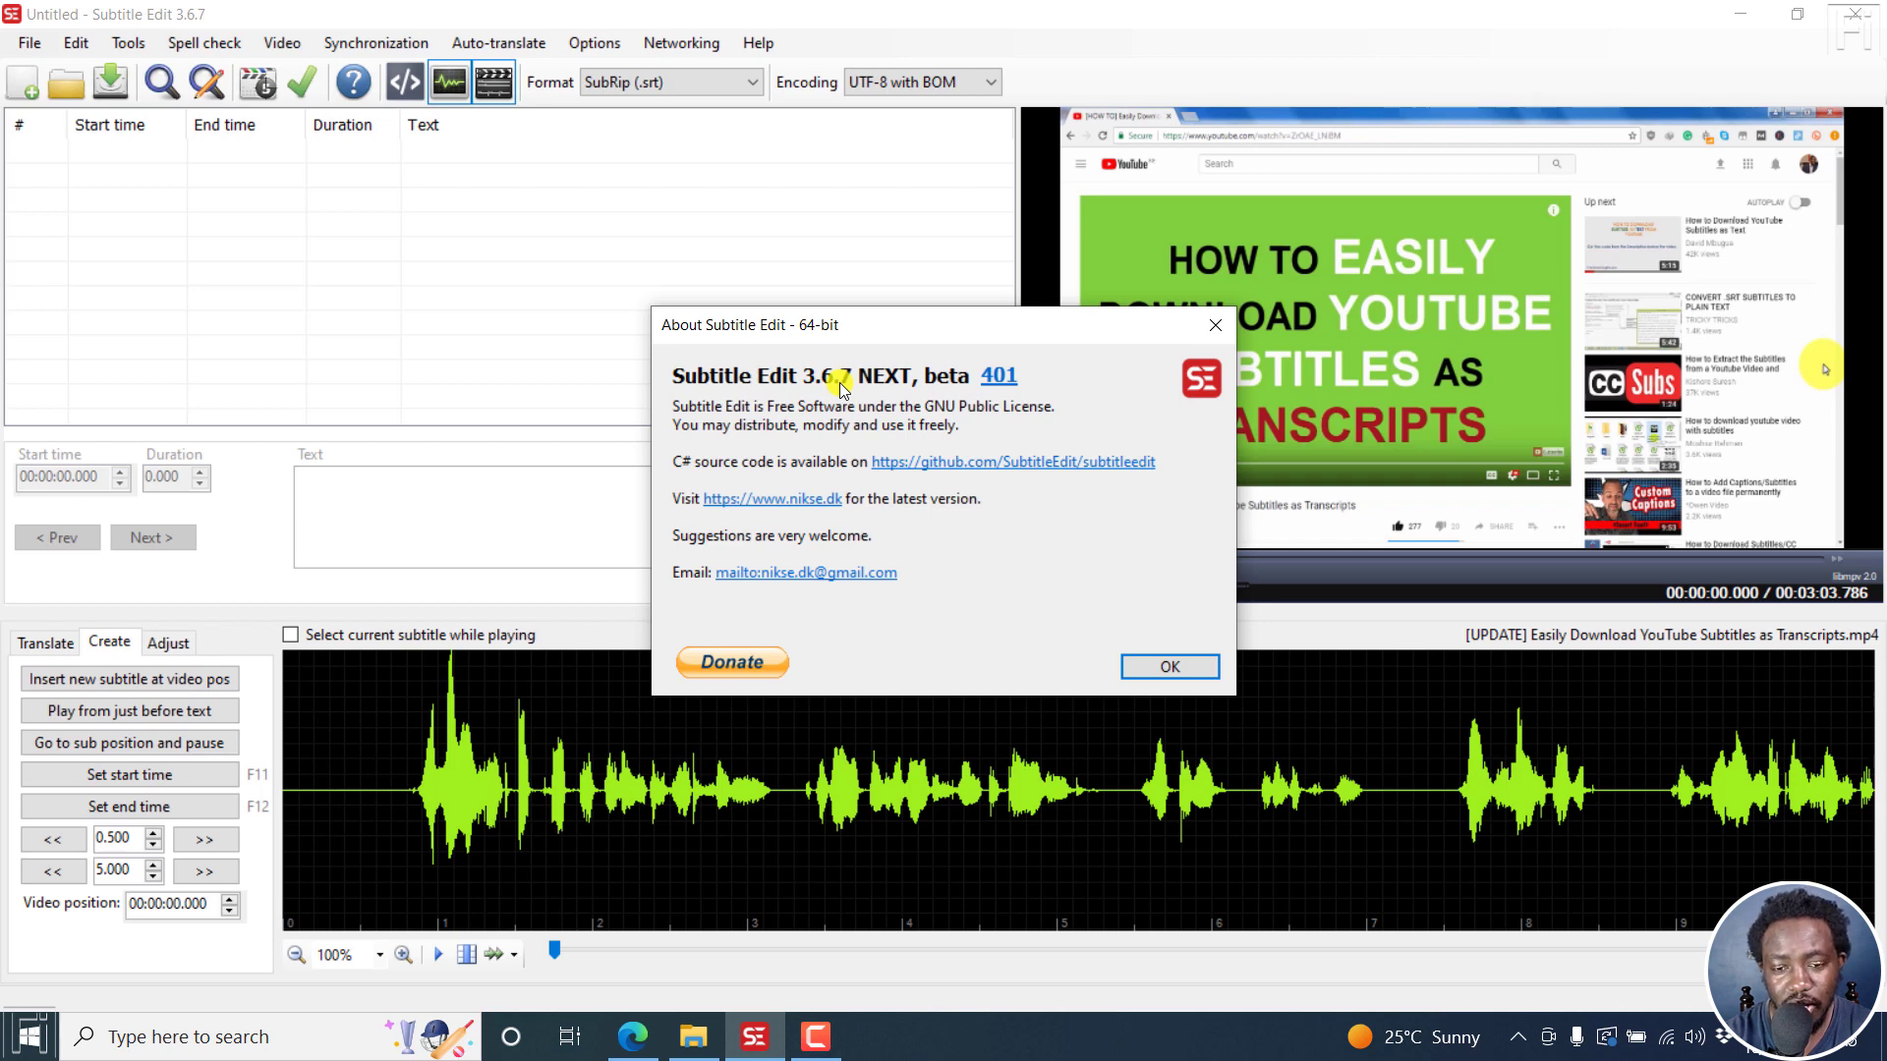
click(1216, 324)
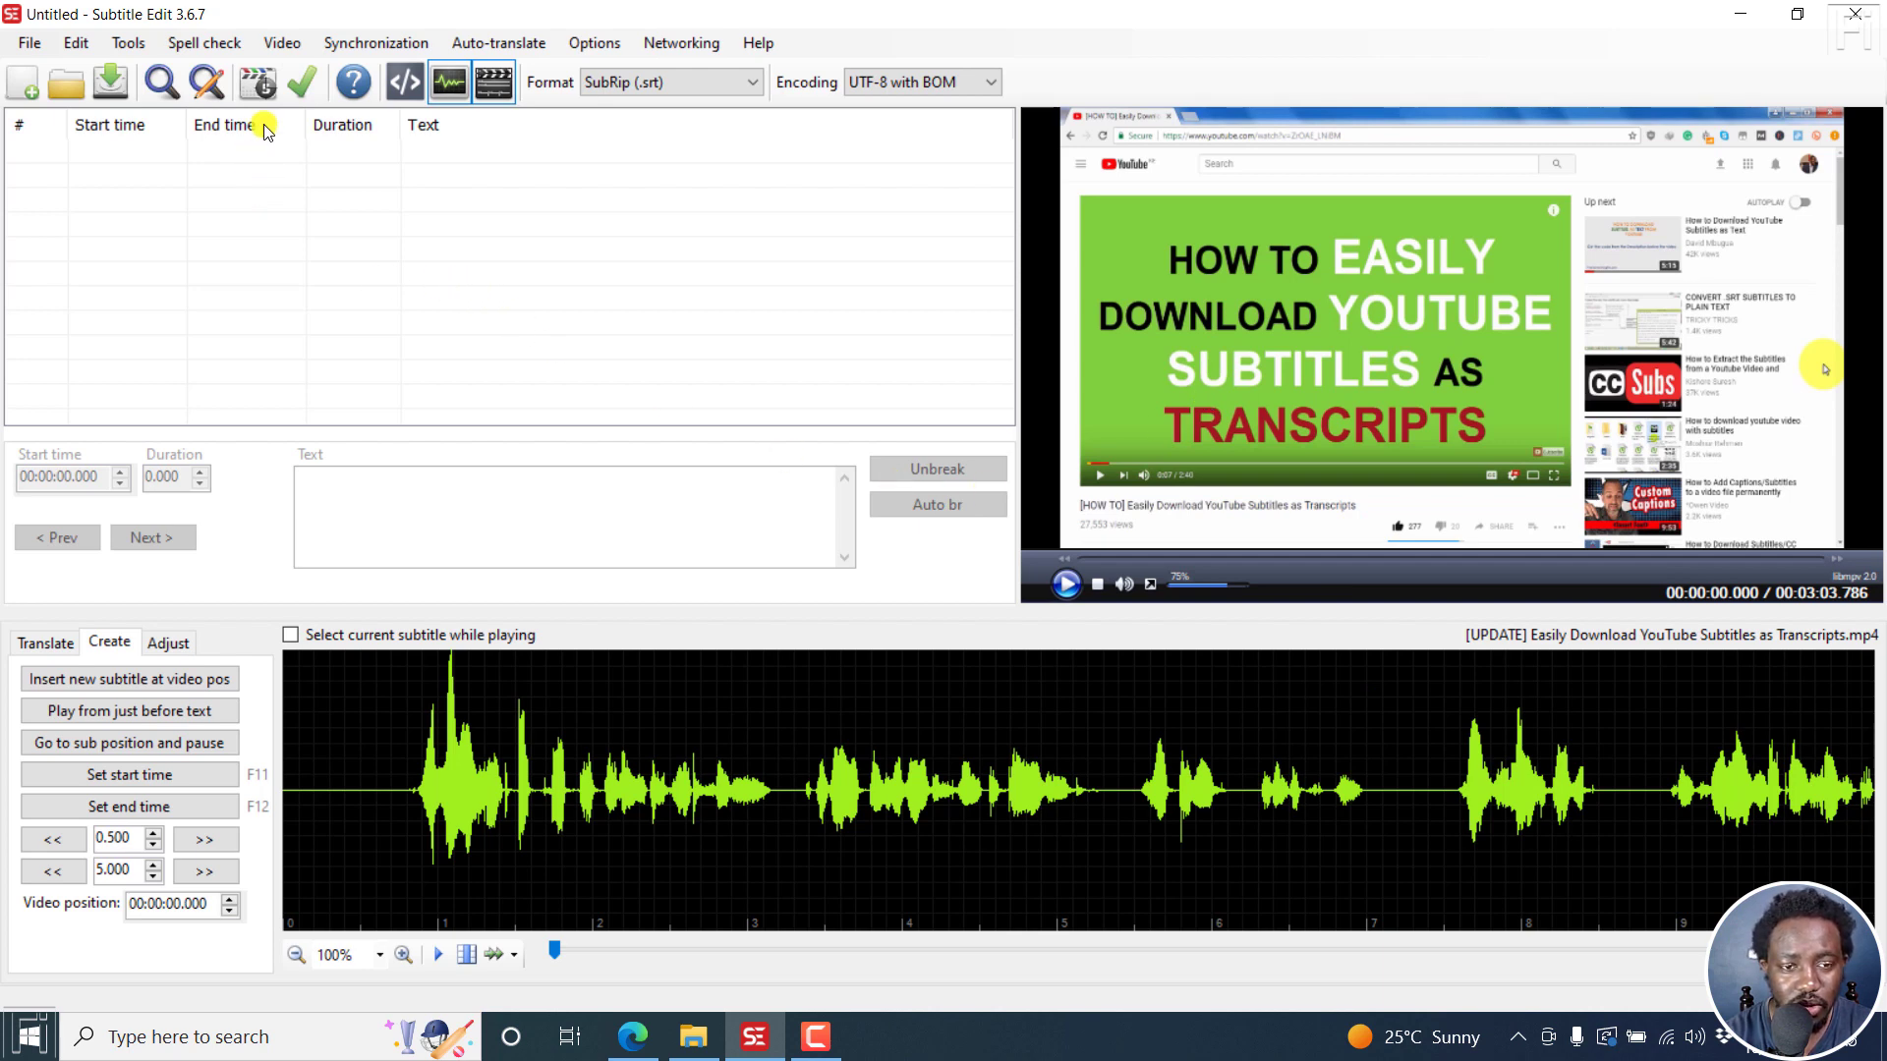
click(287, 46)
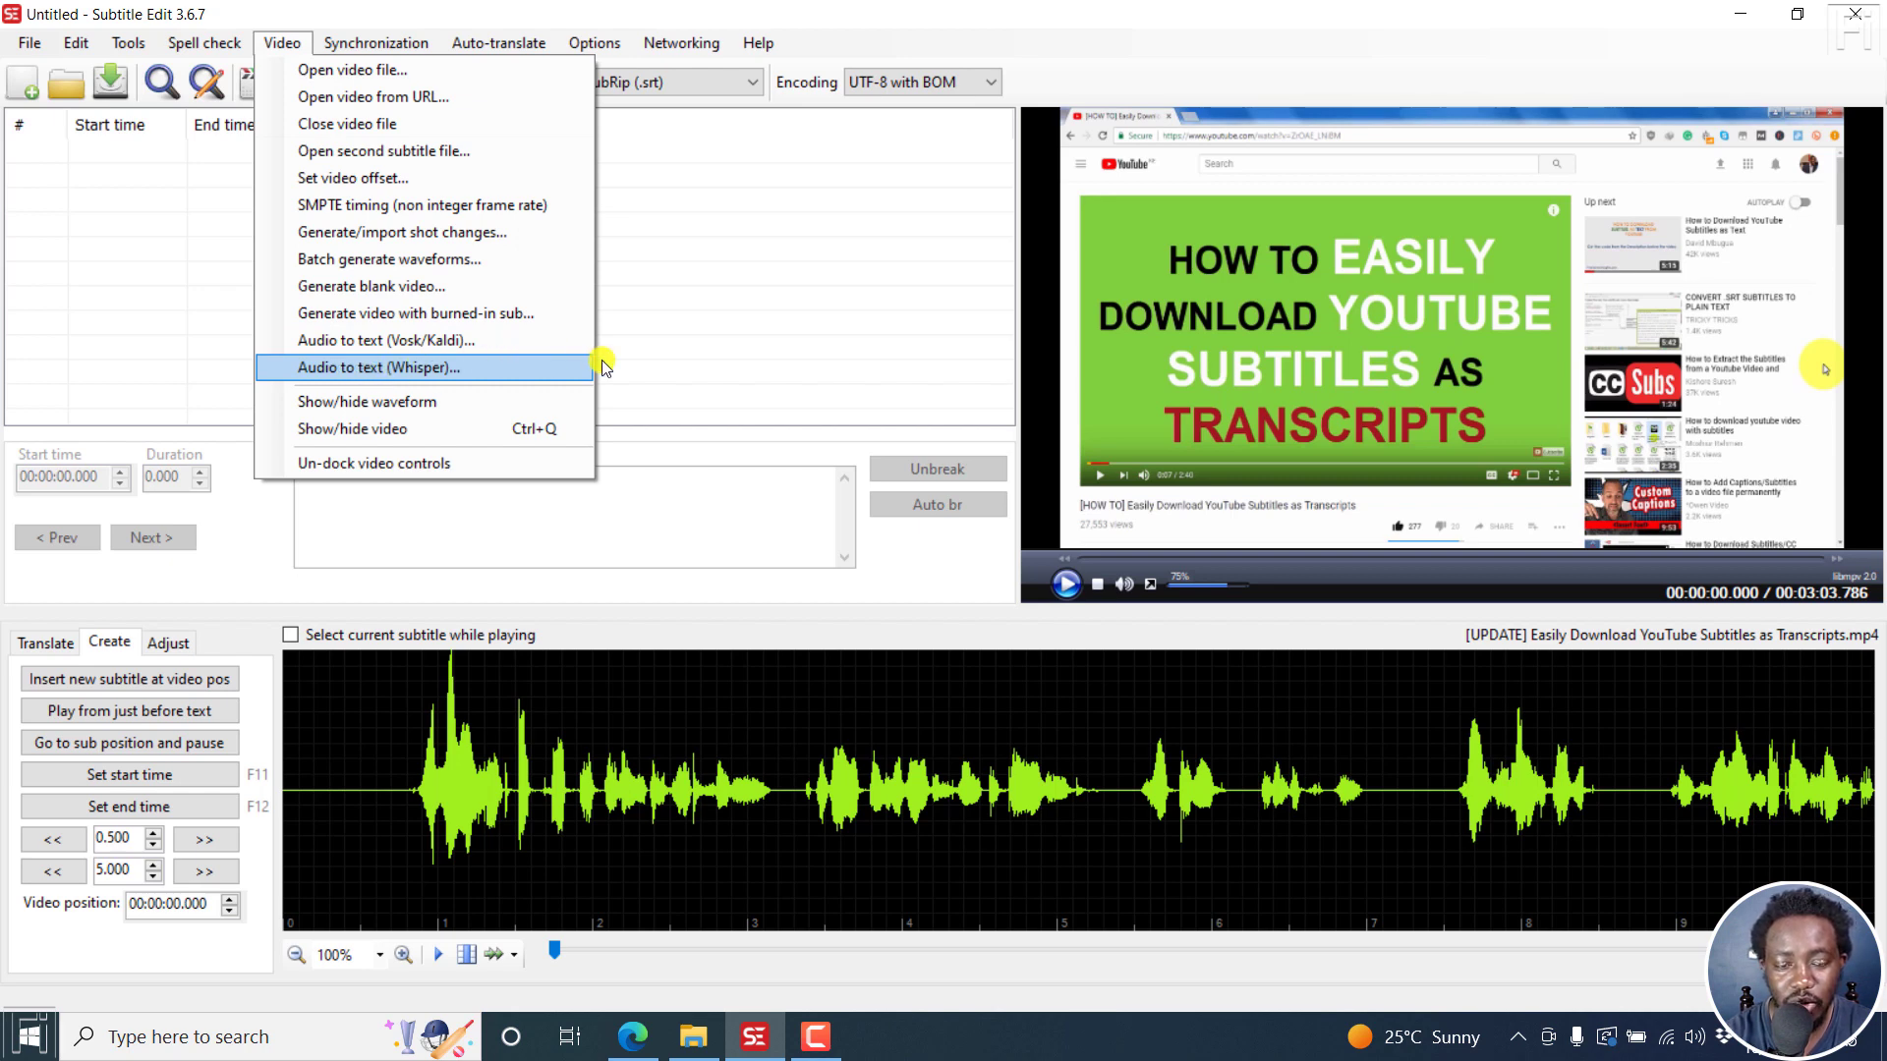
click(966, 54)
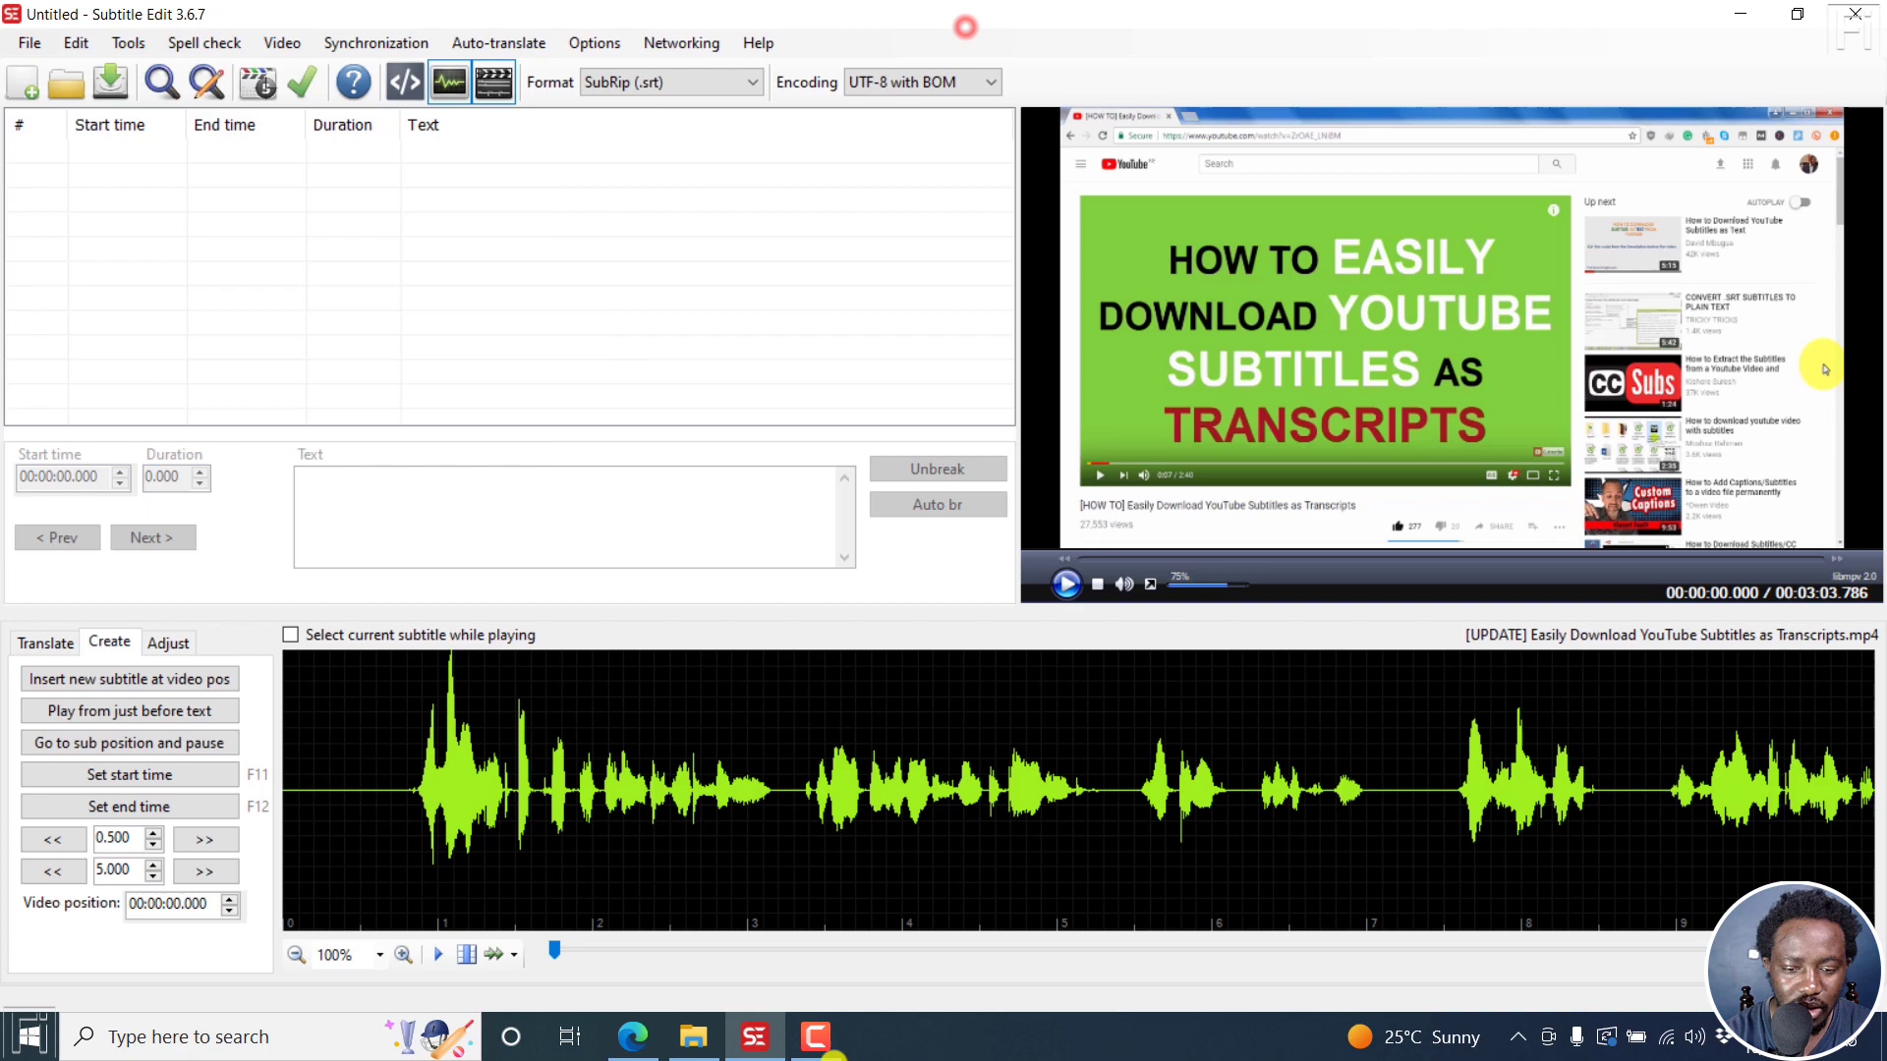
Step: Look over the GitHub automatic-timing discussion and LibriSpeech notebook, then minimize Edge
click(615, 1039)
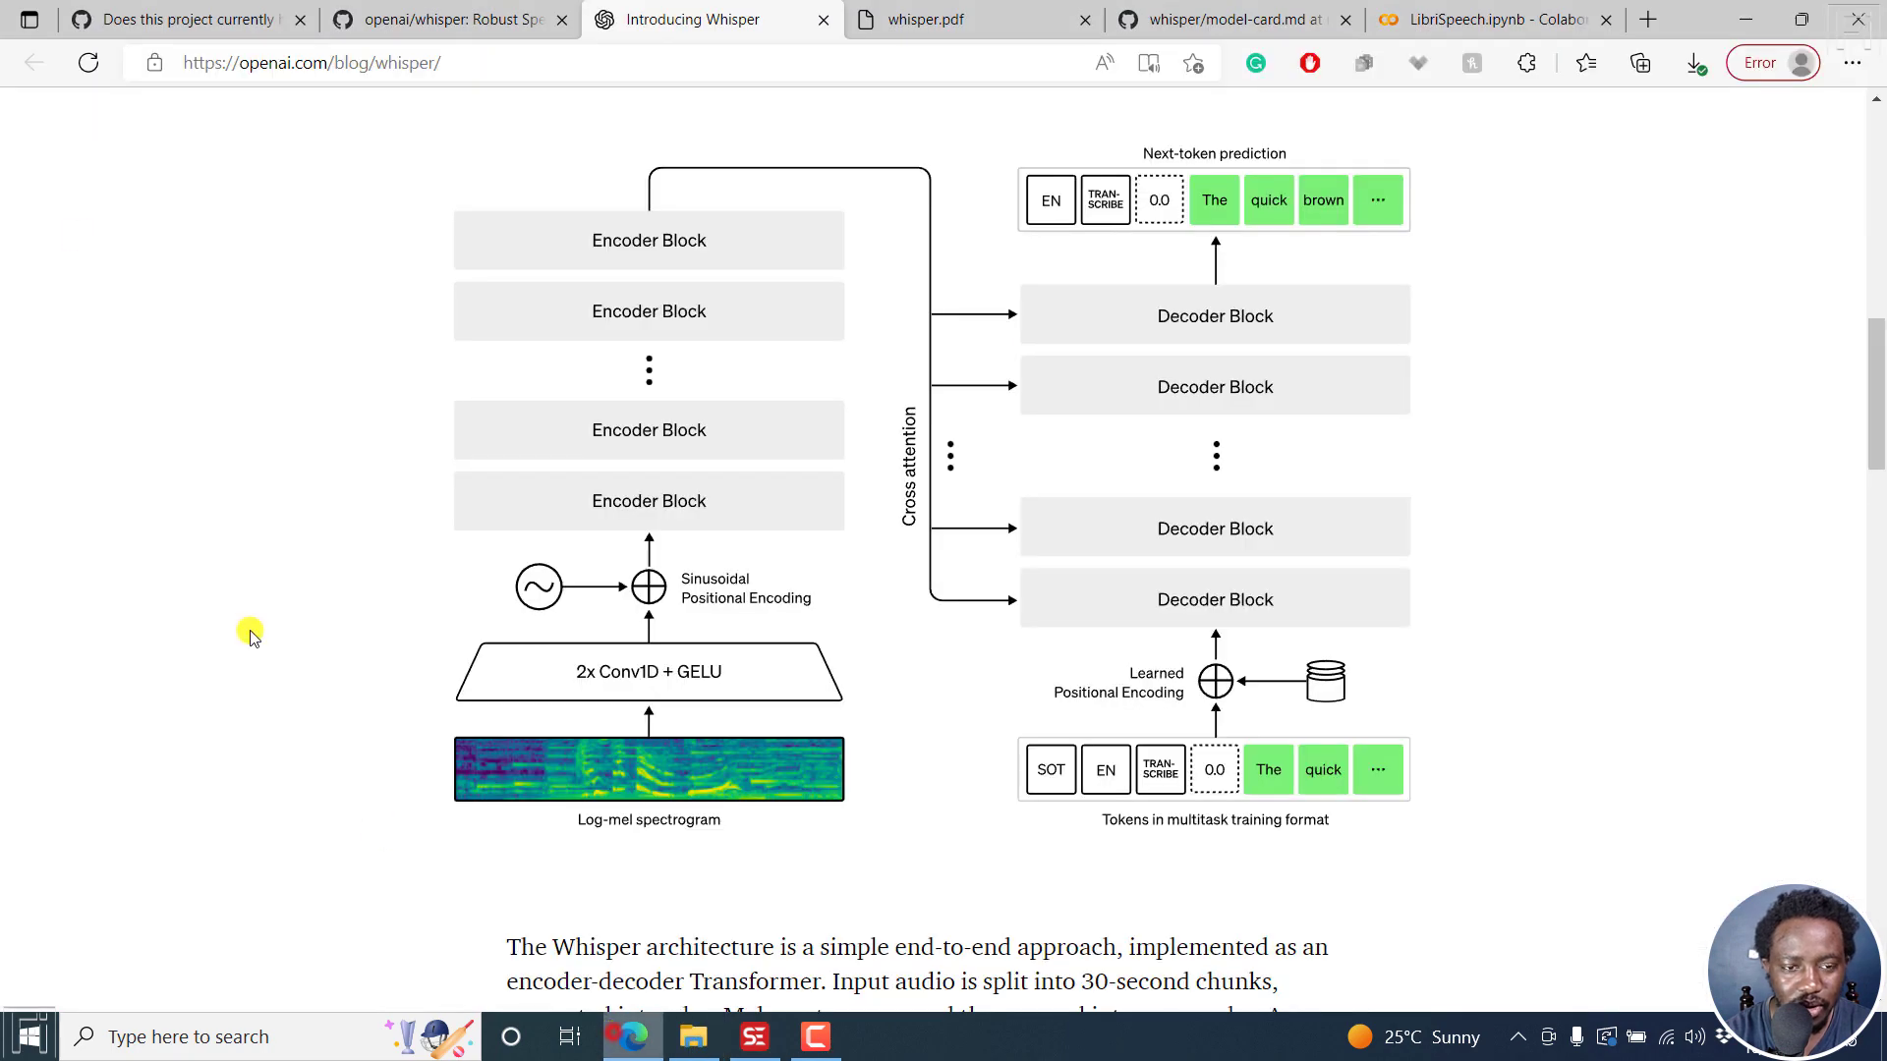
click(138, 12)
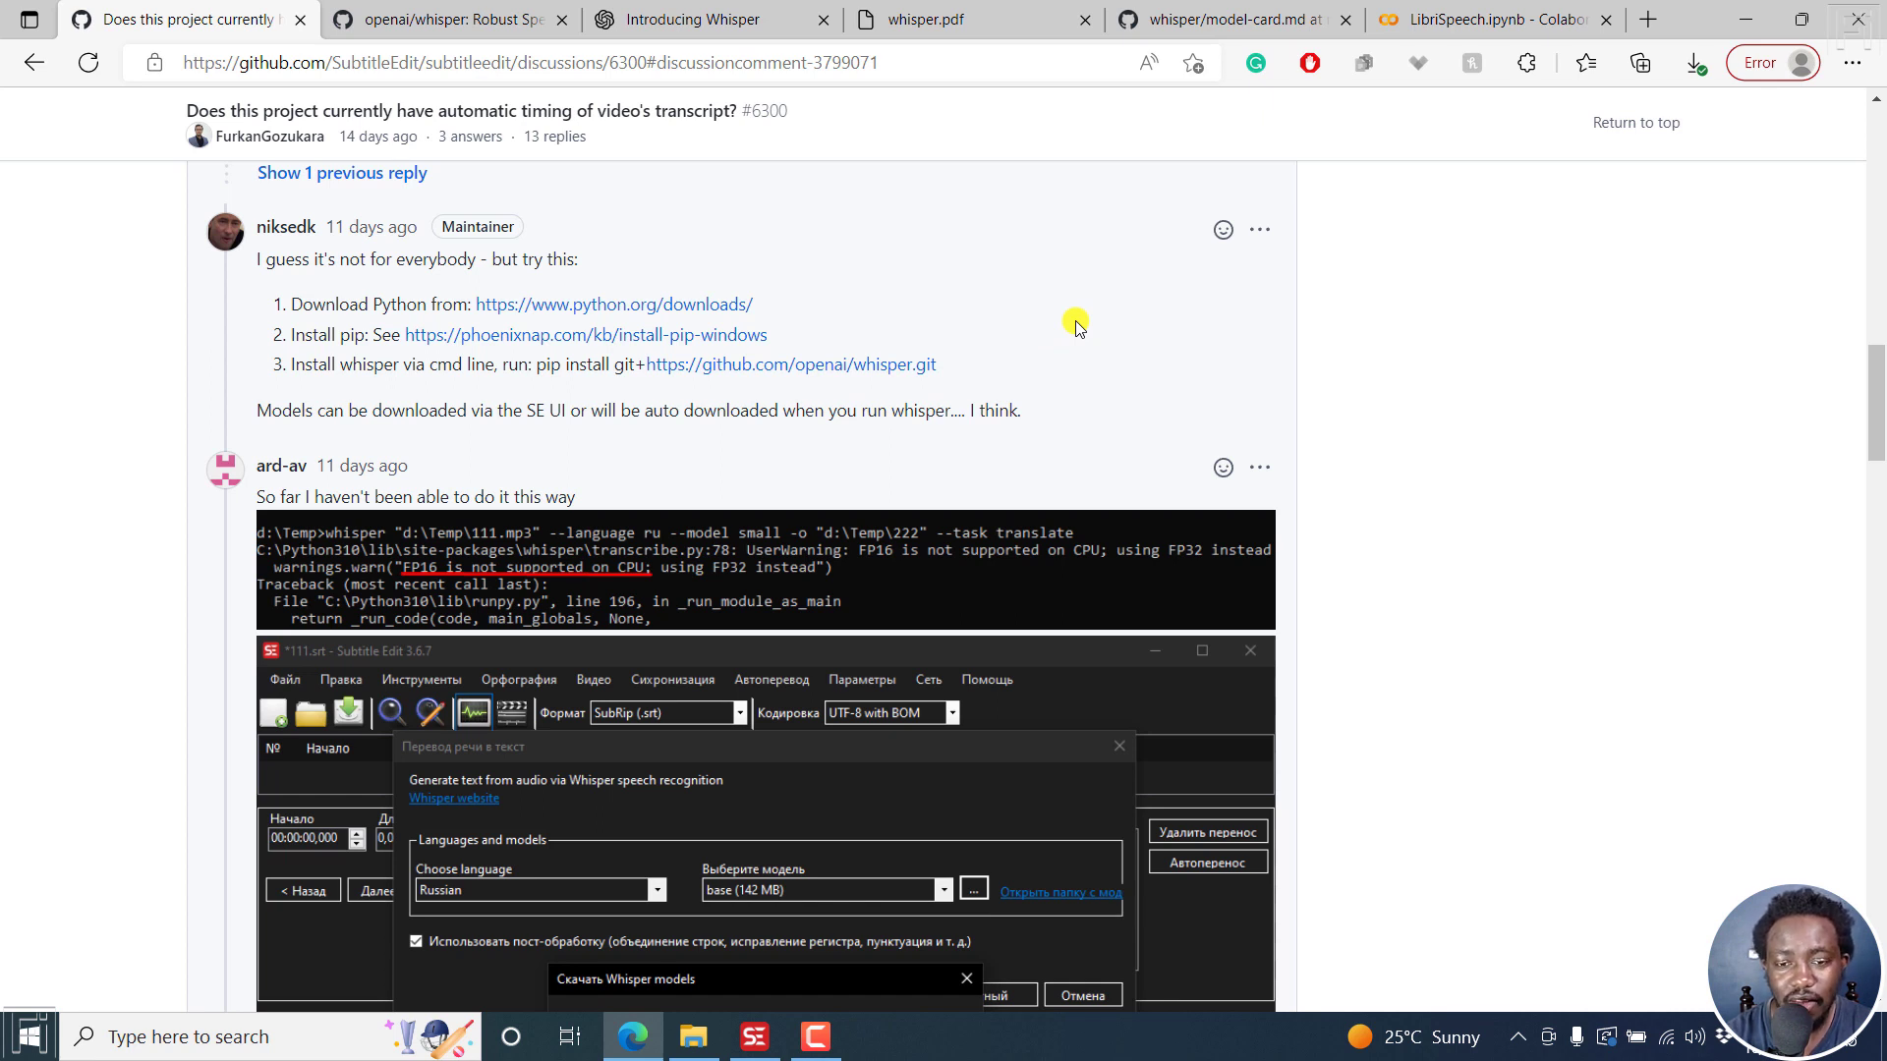
click(1467, 10)
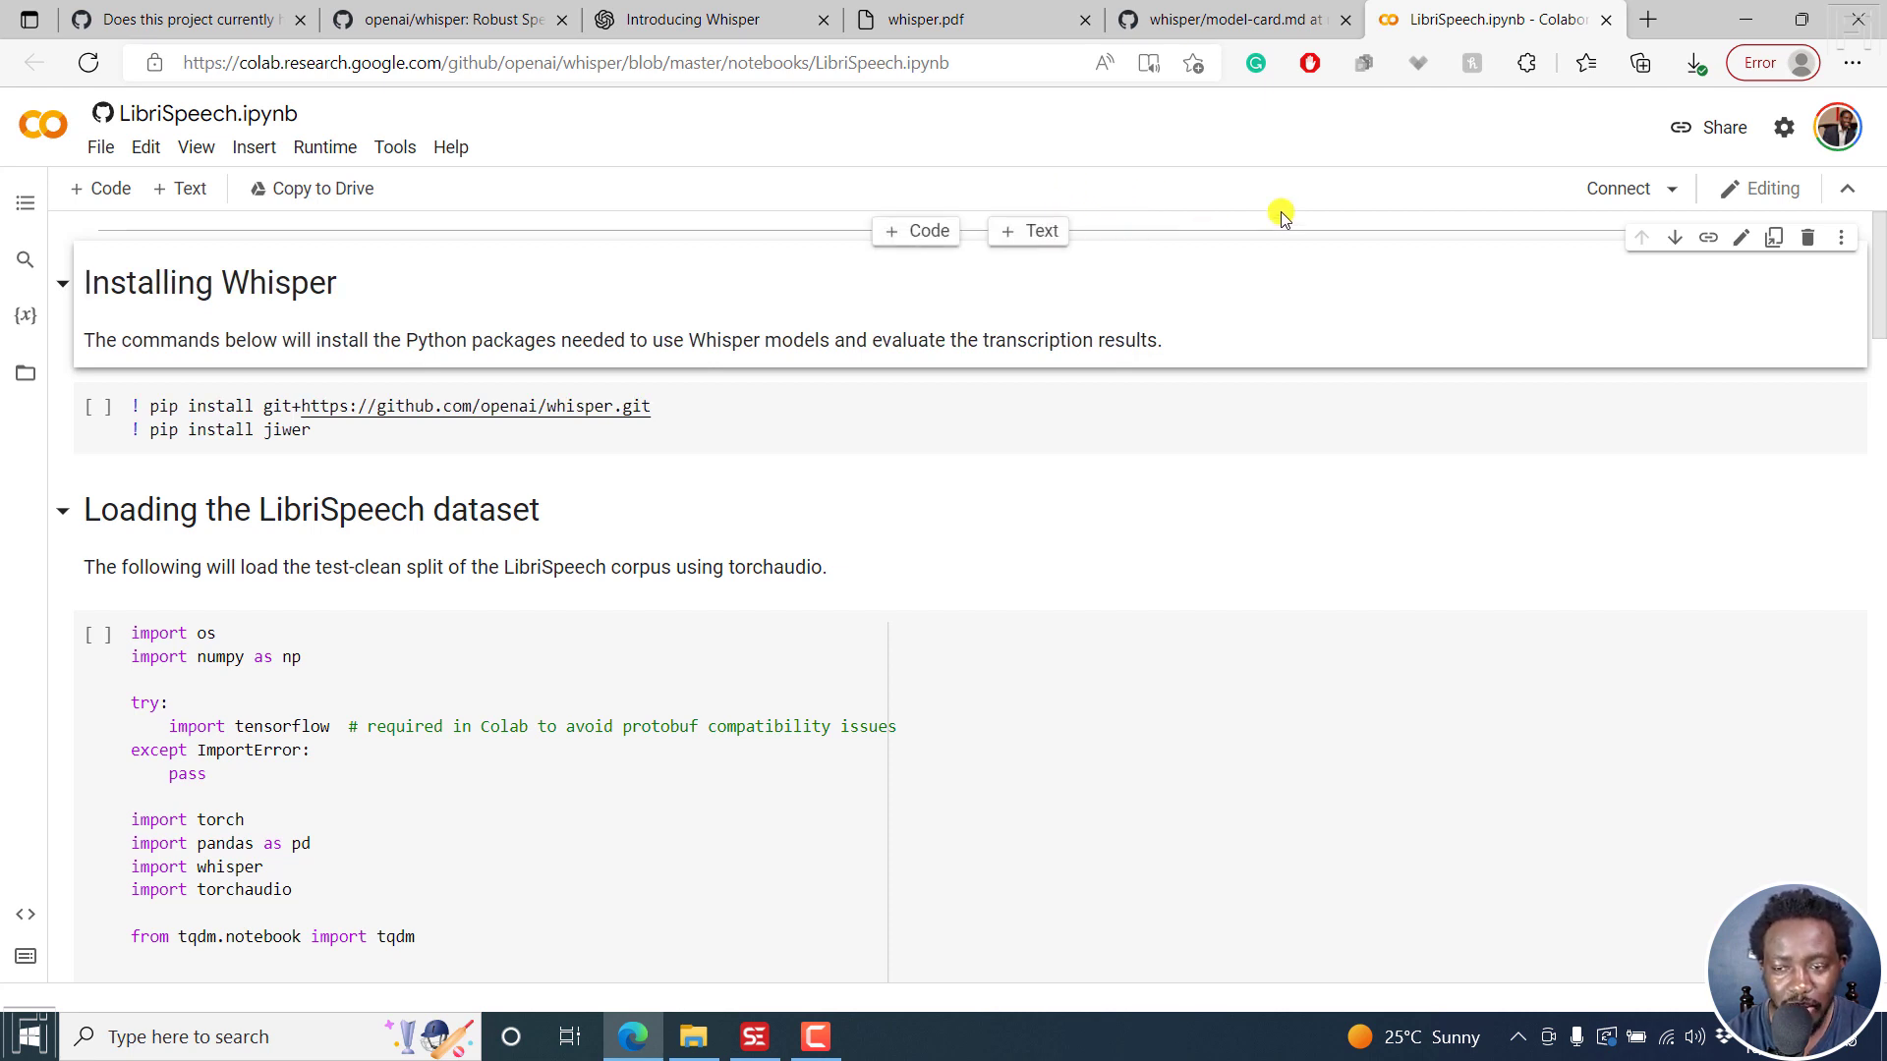
click(1751, 22)
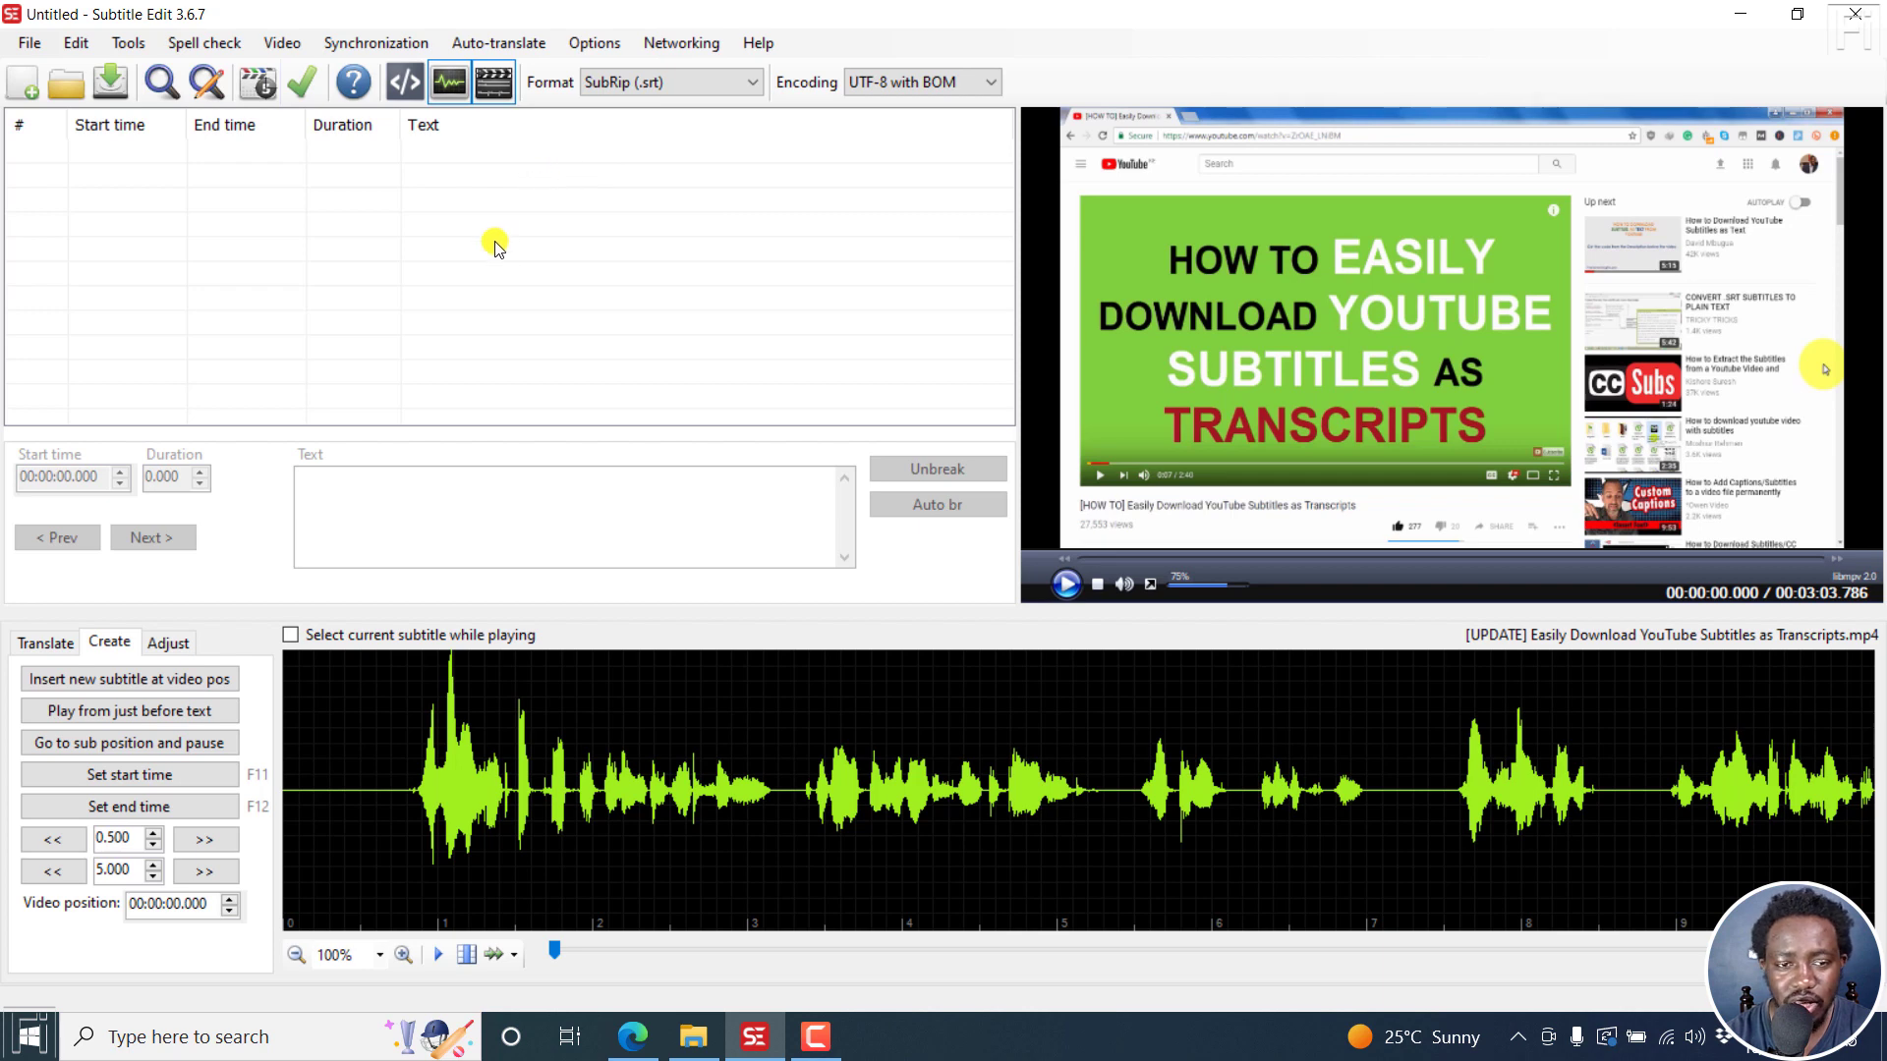
Step: Open Subtitle Edit's Video menu to reach Audio to text (Whisper)
click(282, 42)
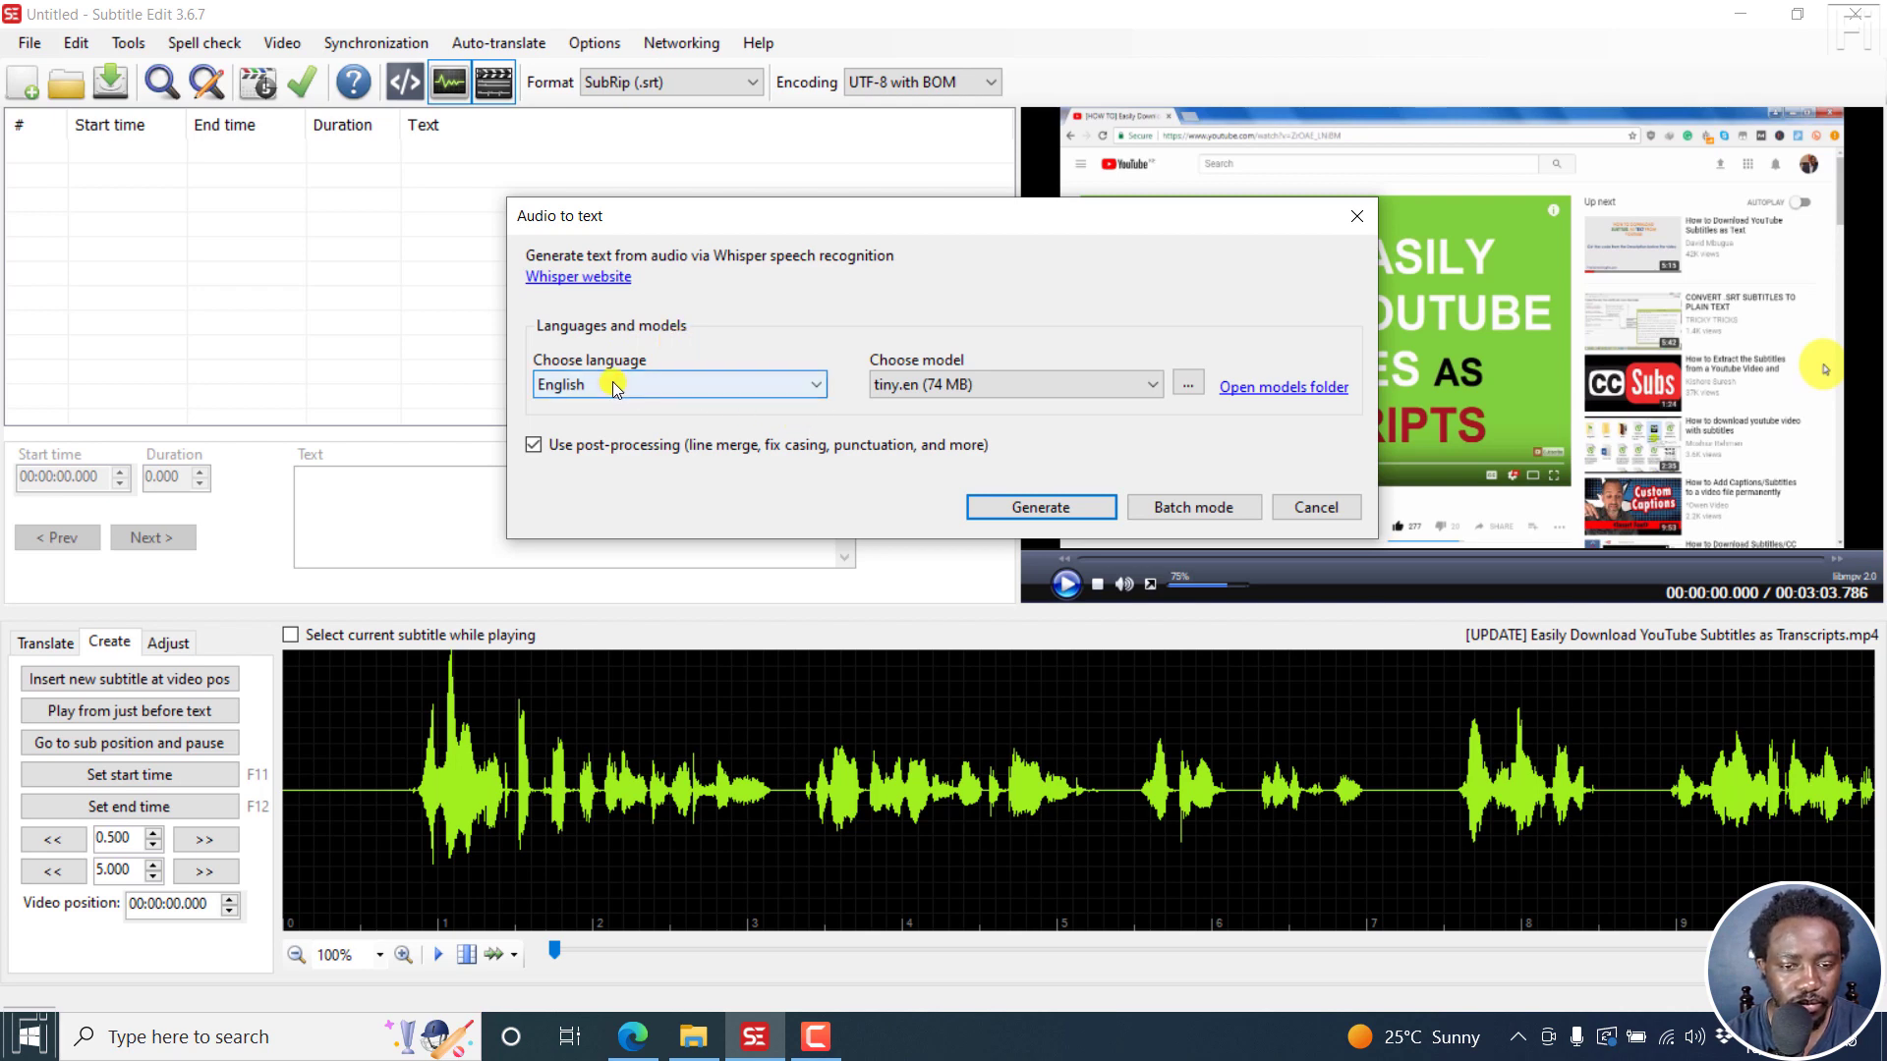
click(814, 385)
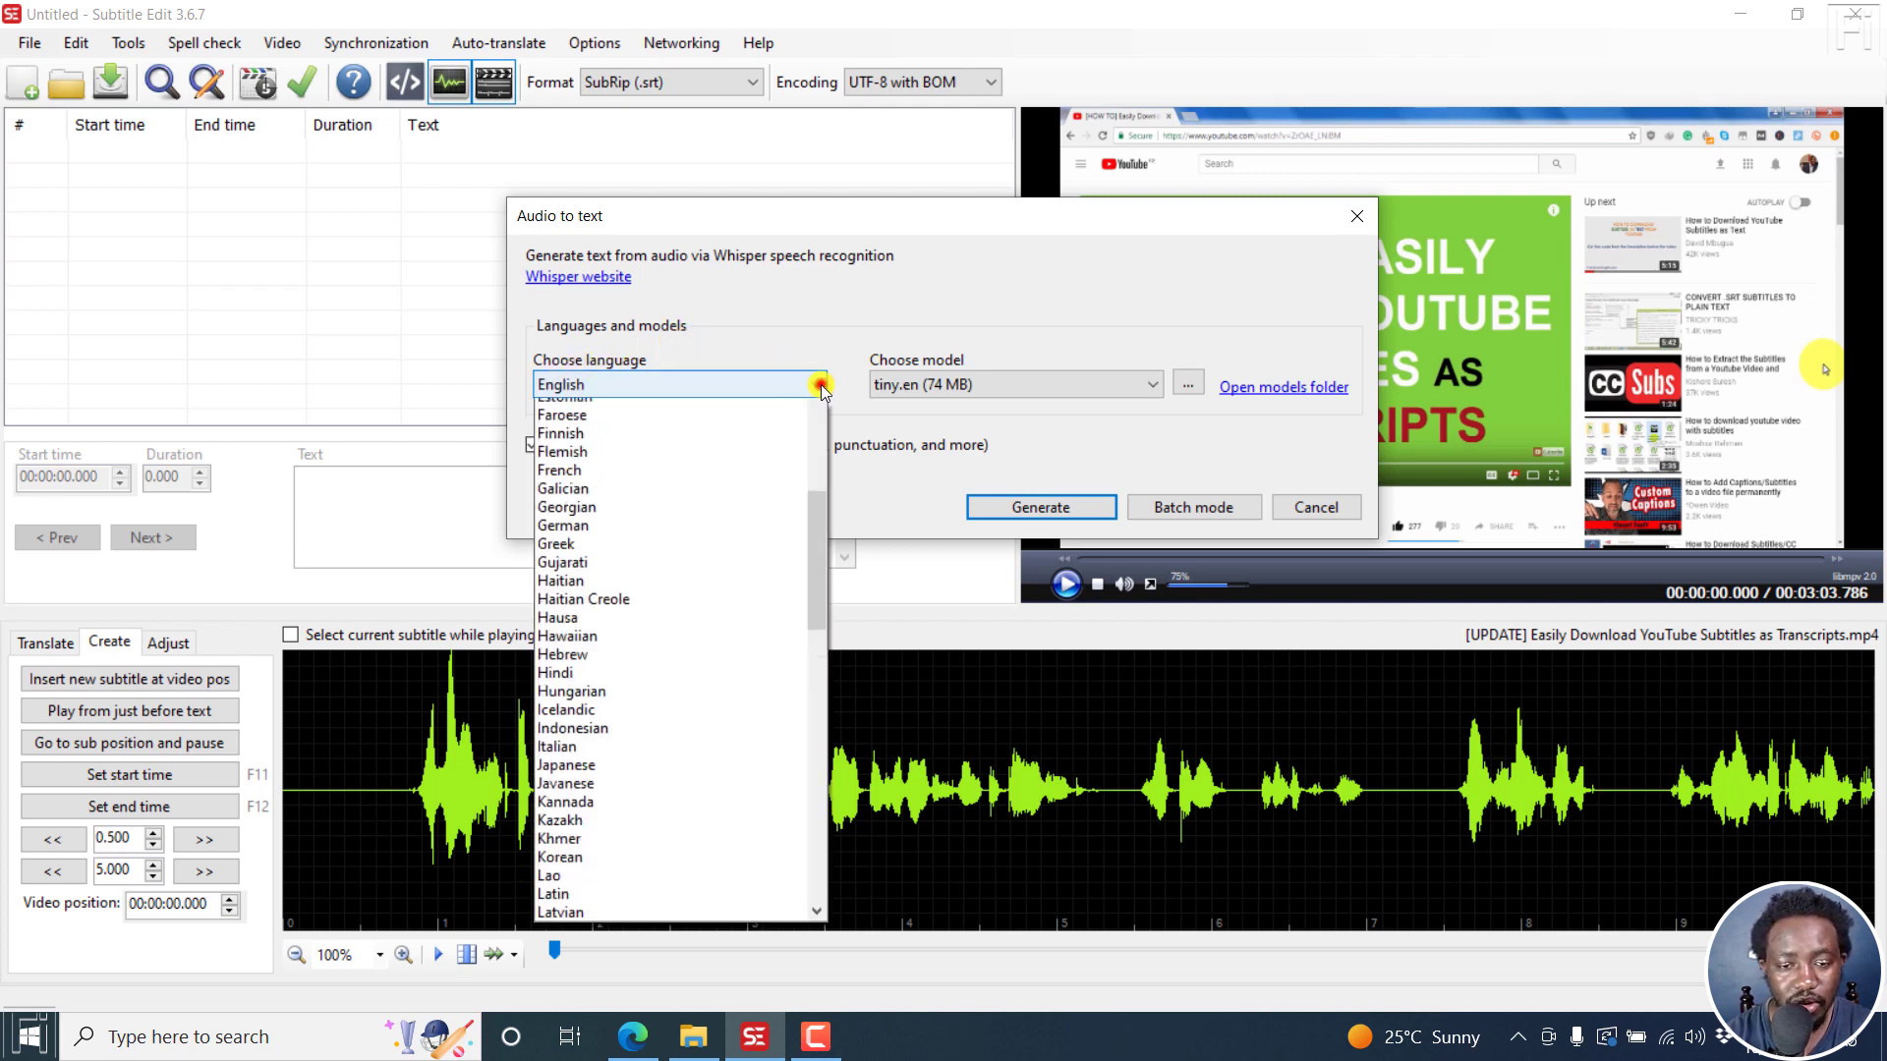
scroll(812, 533, up, 8)
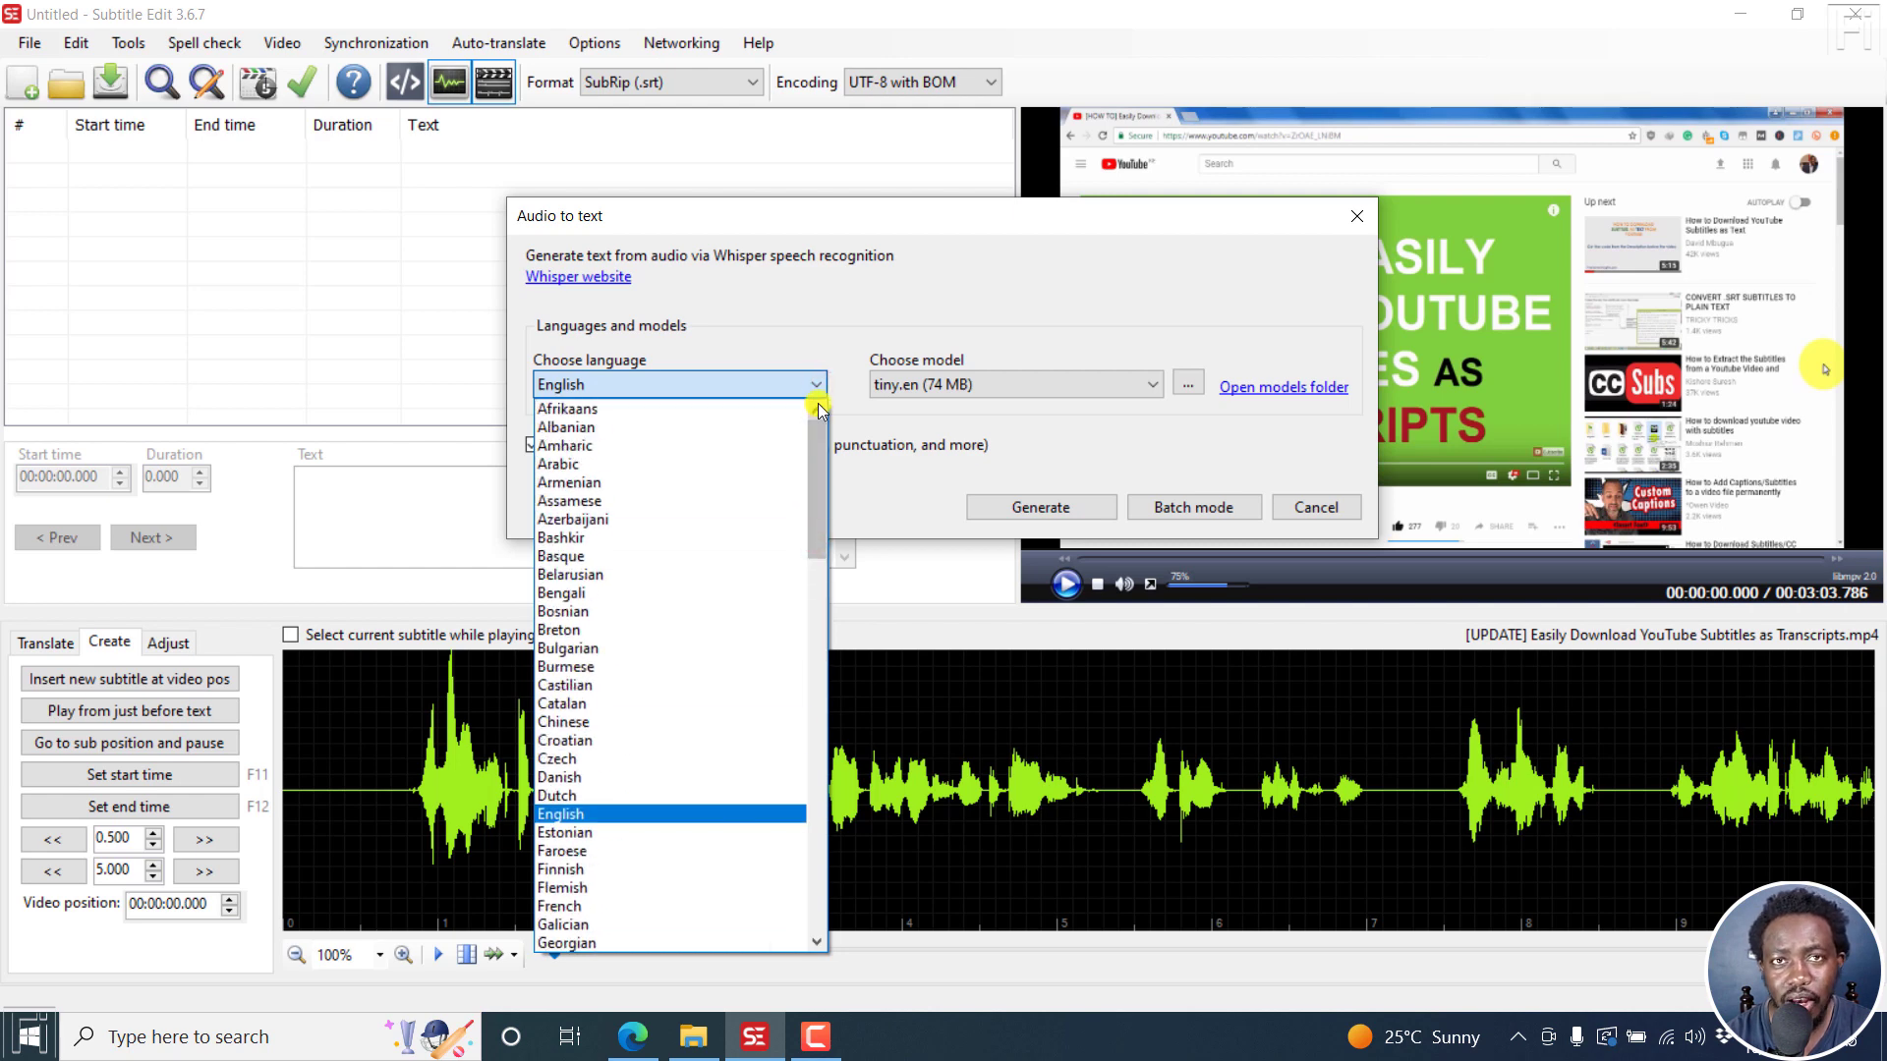
drag(814, 424, 814, 855)
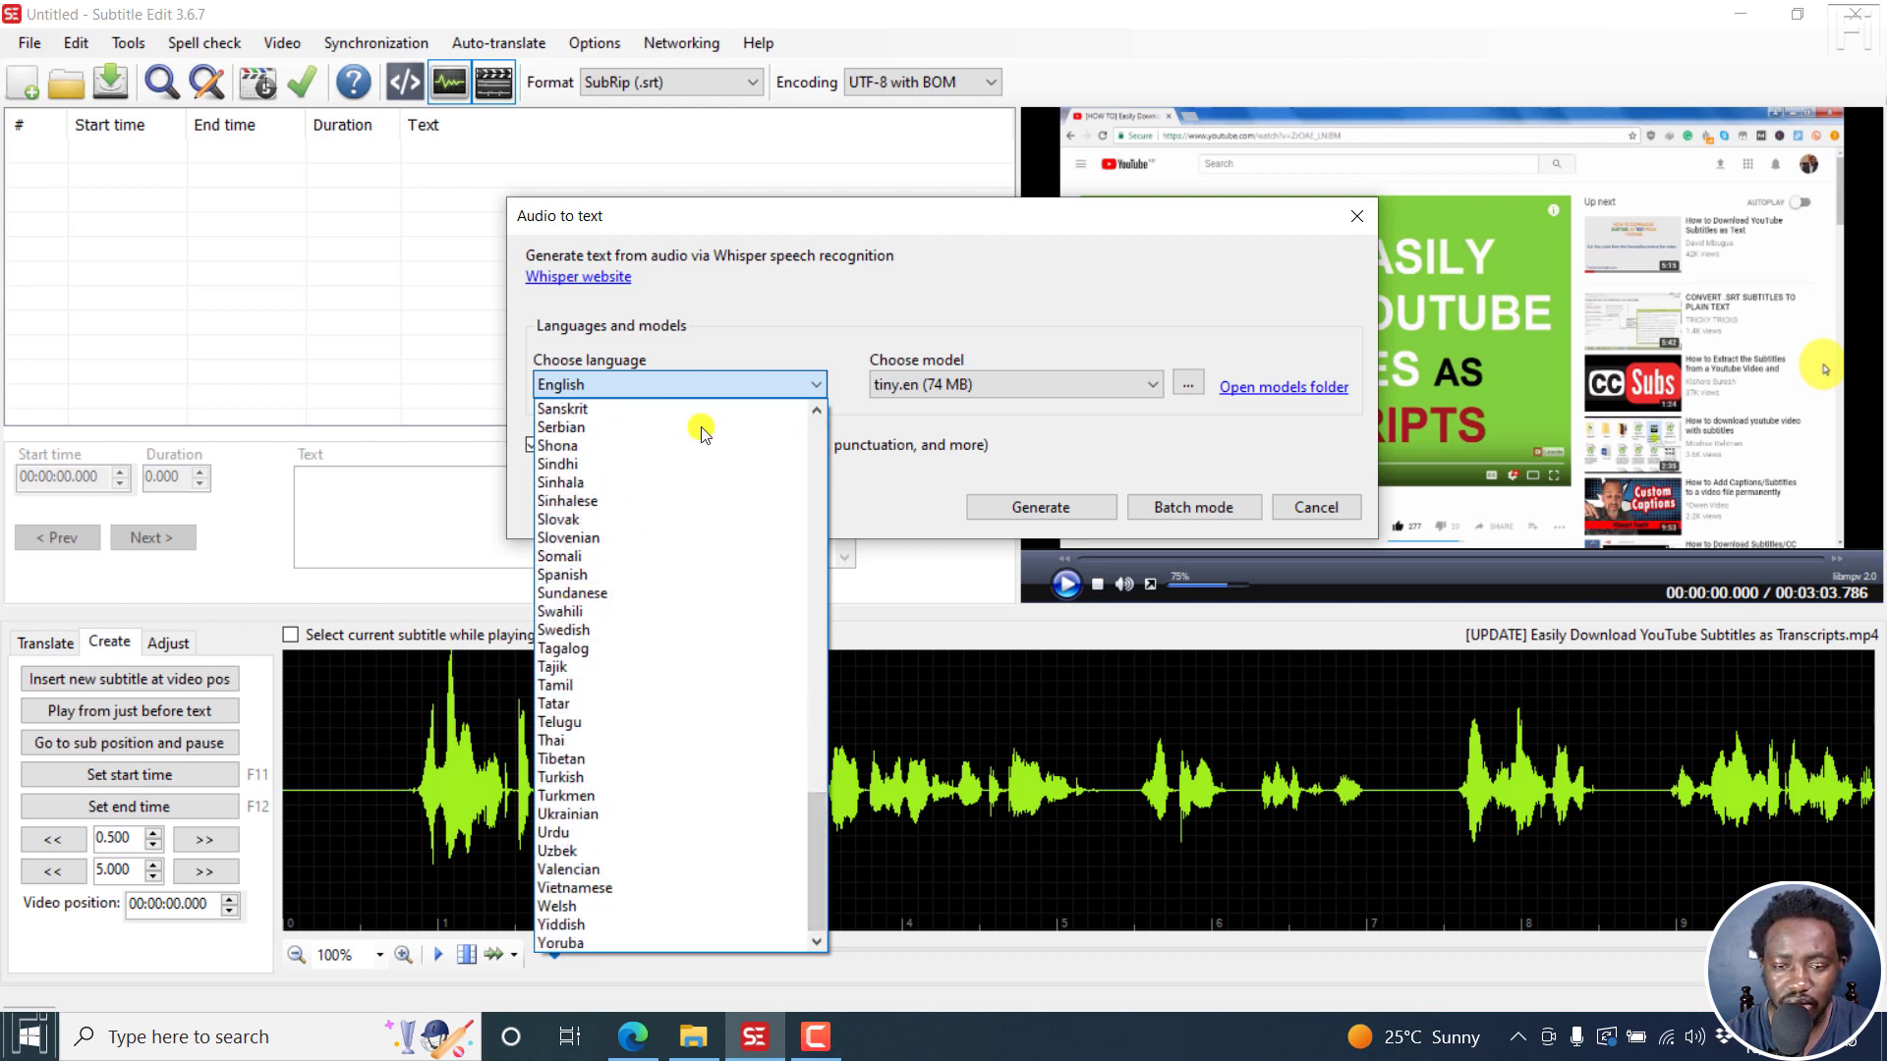
click(916, 221)
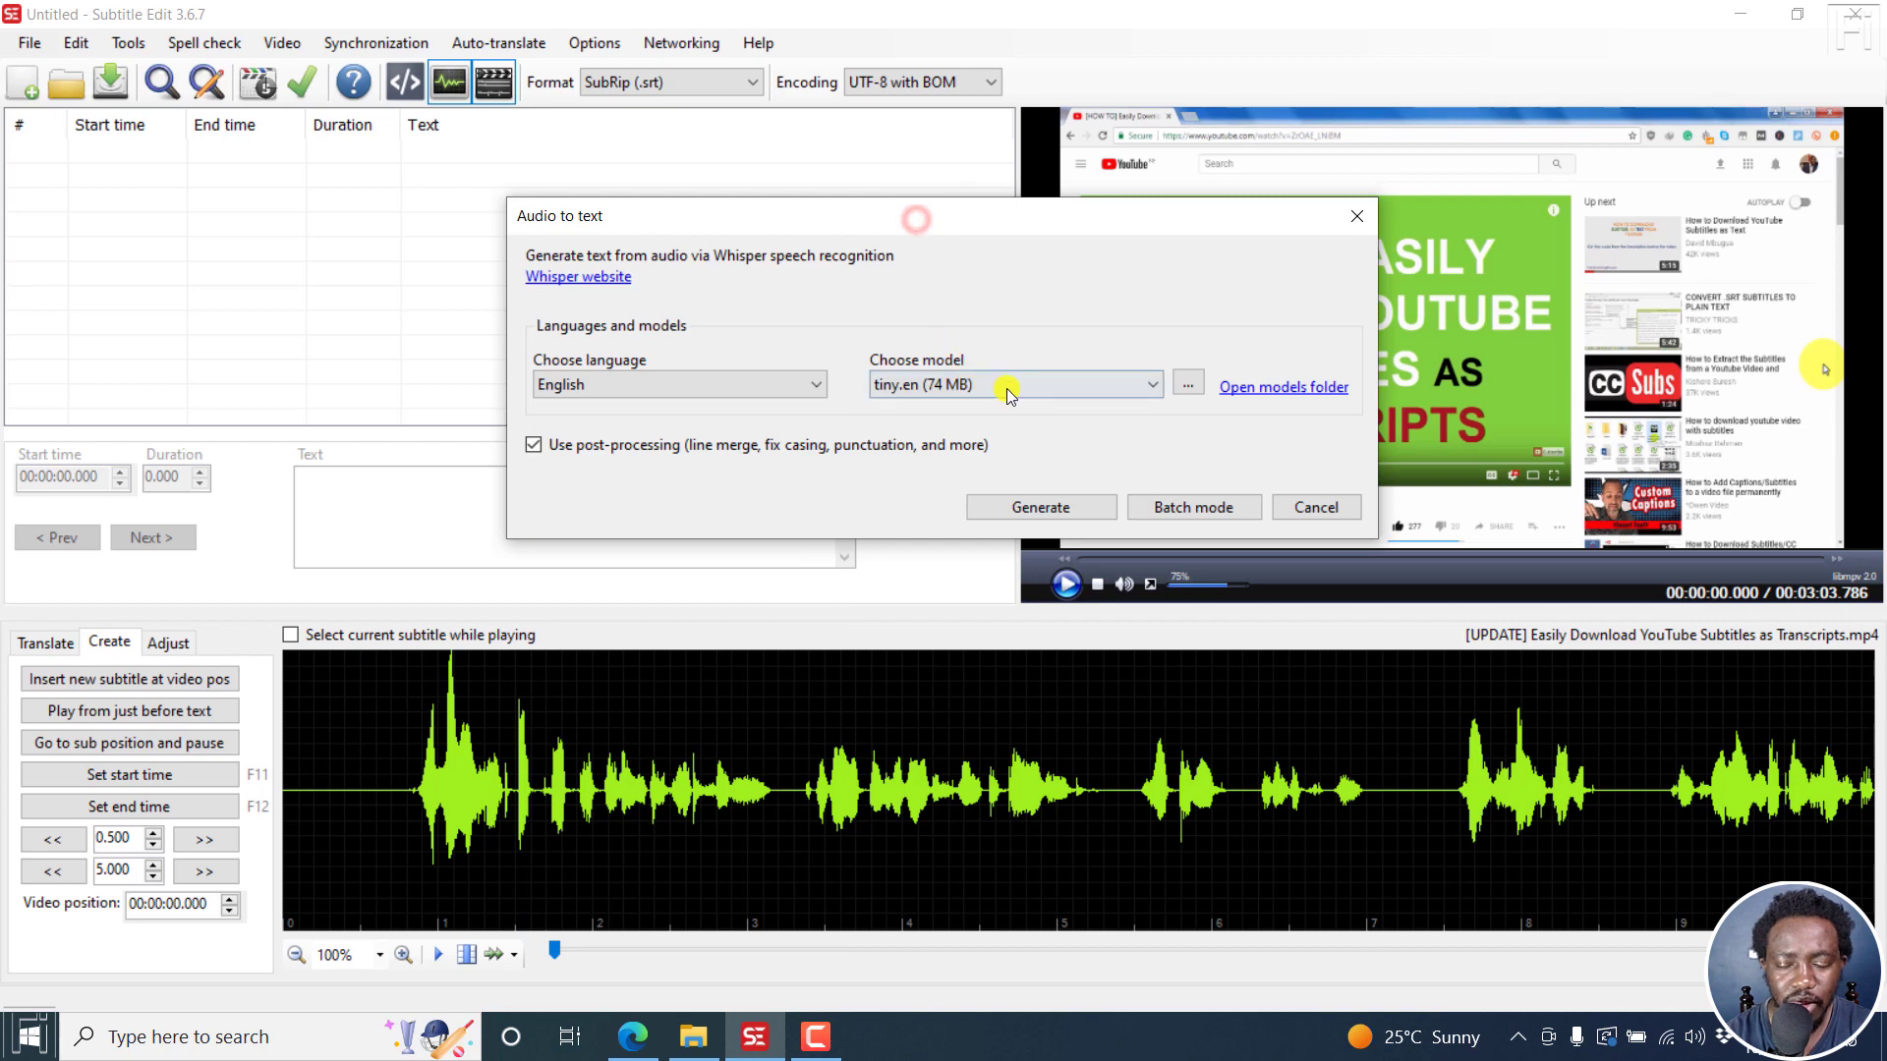
click(1158, 387)
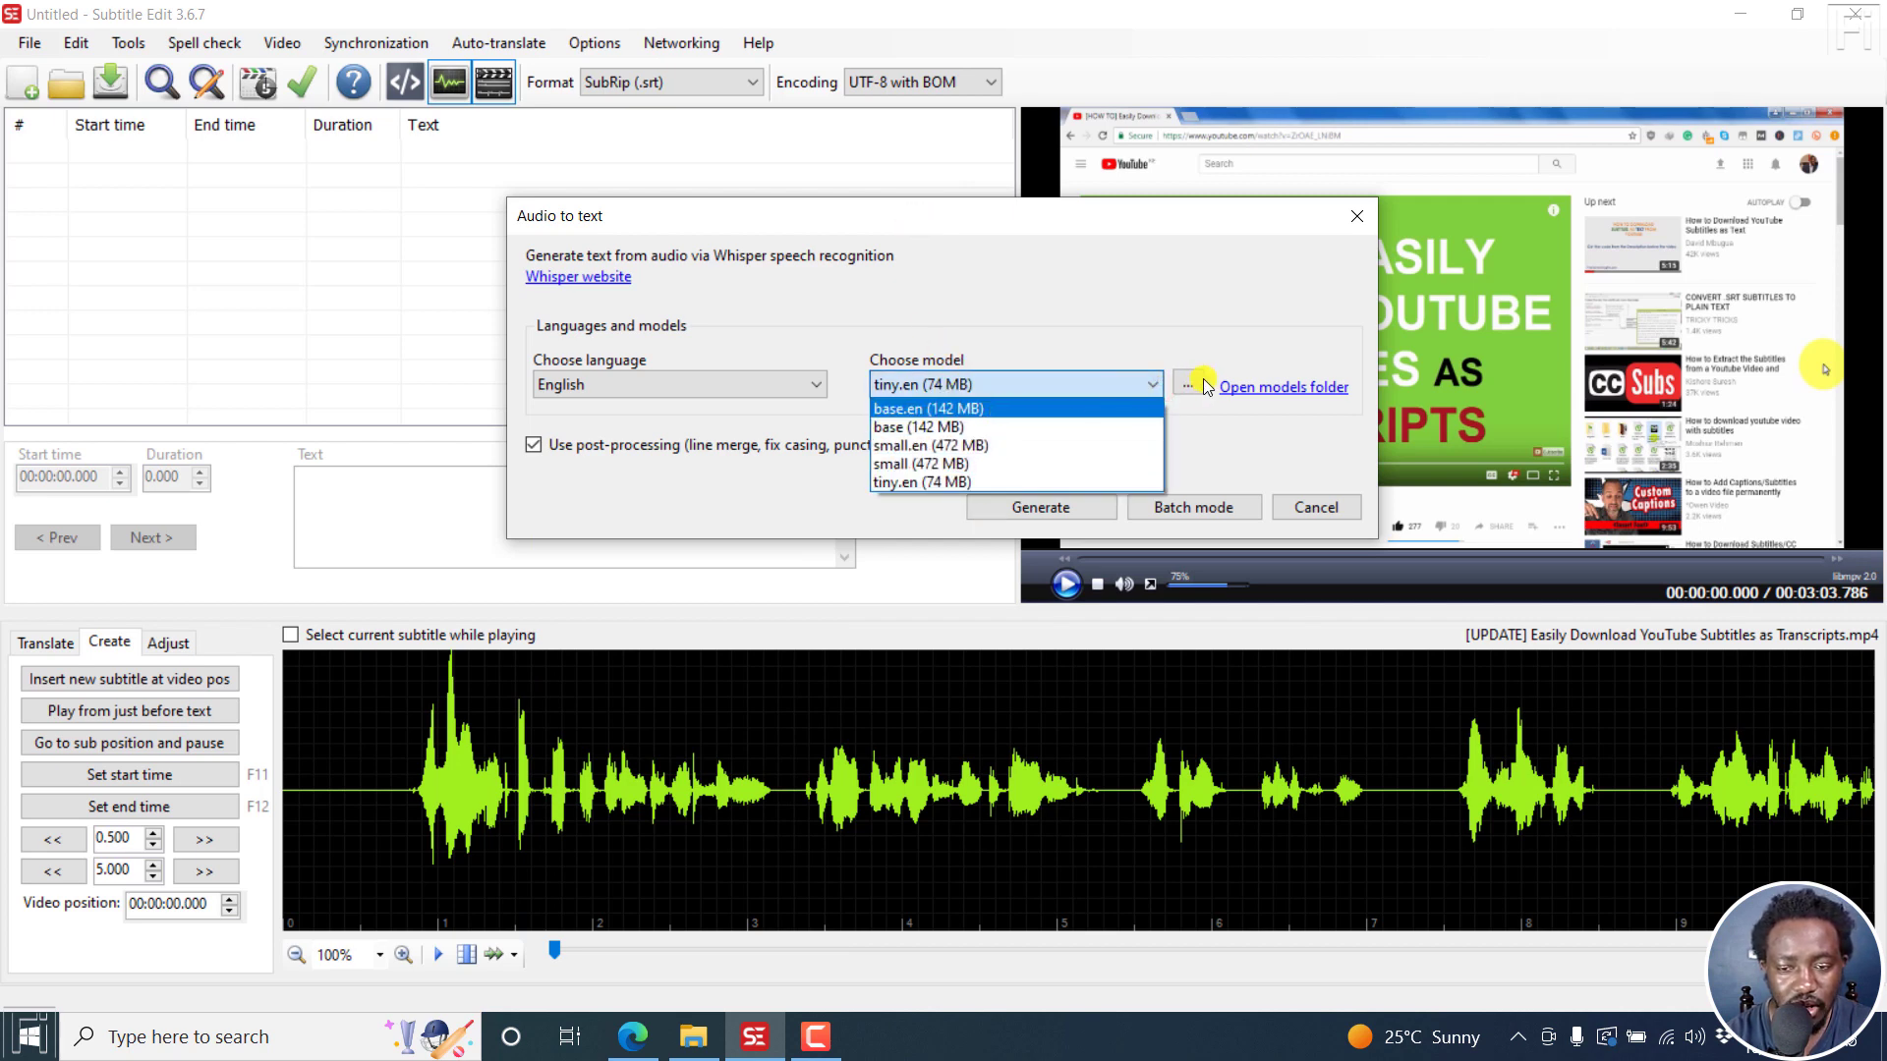
click(1190, 391)
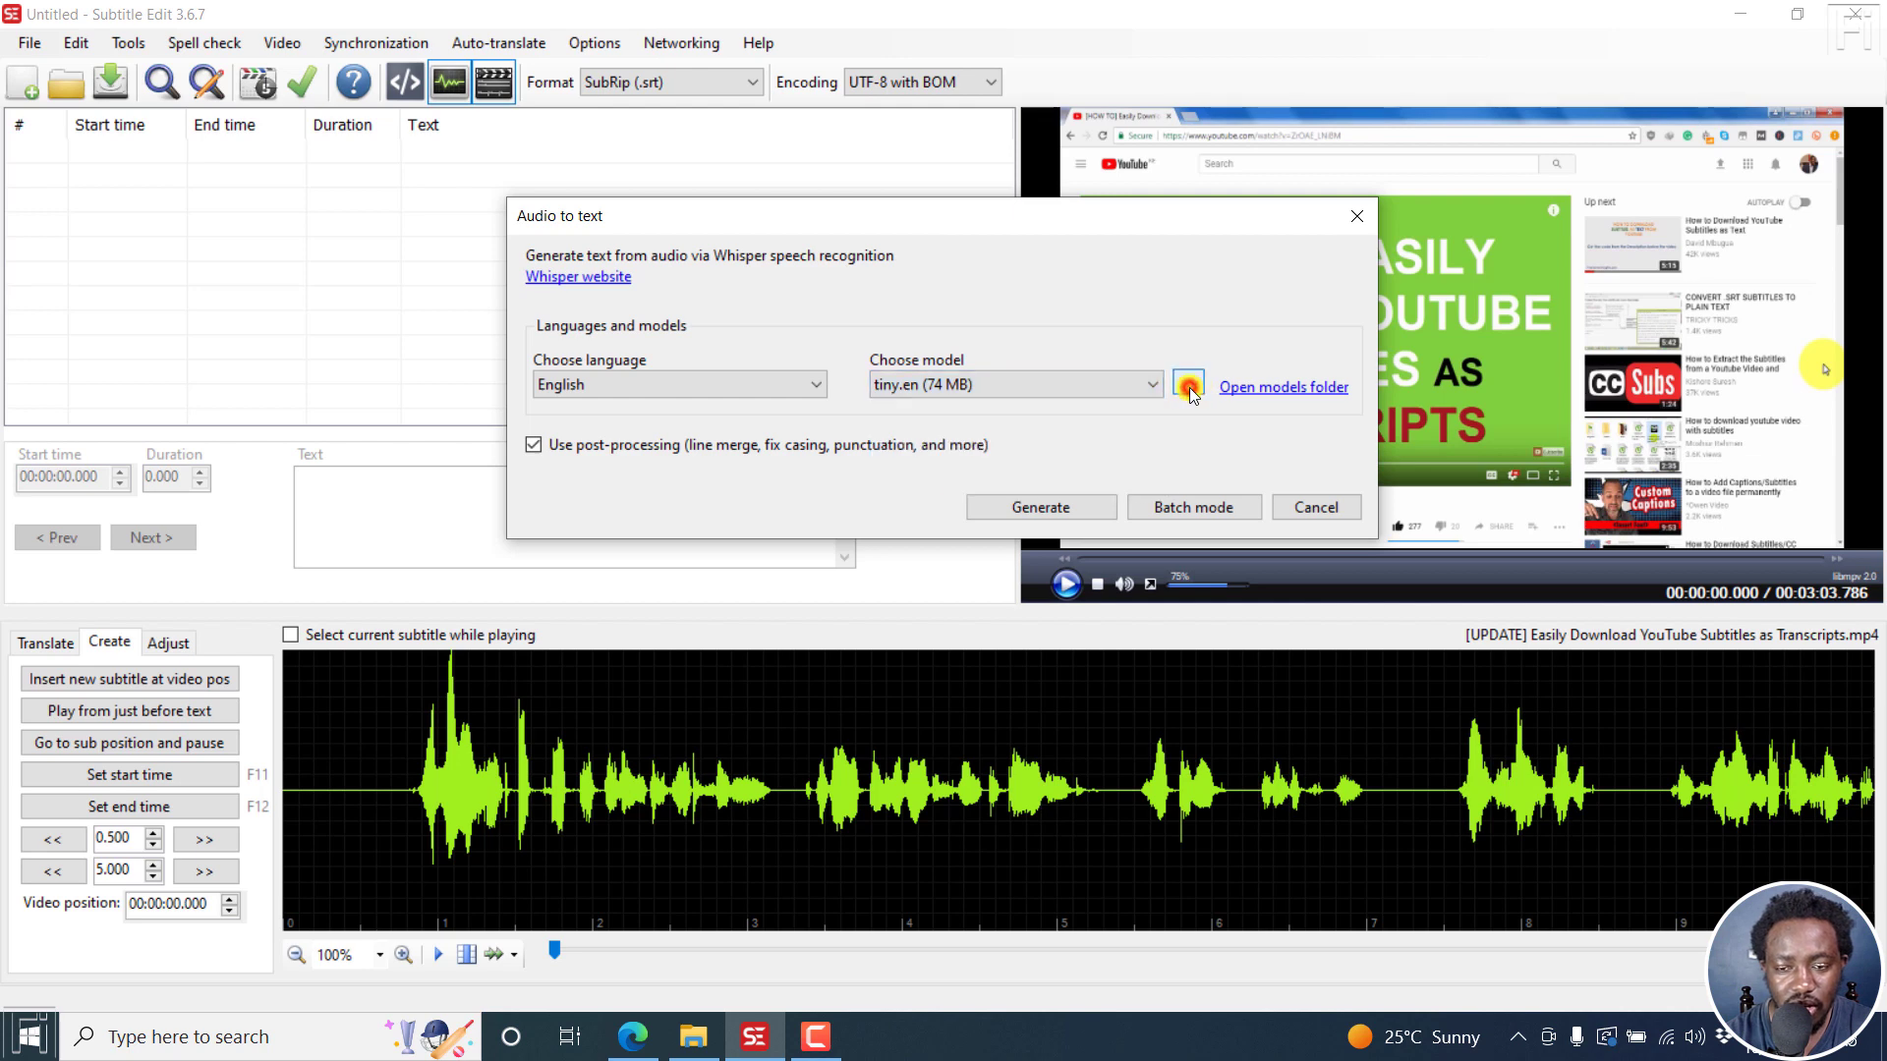
Step: Choose the English-only tiny.en model instead of base, then close the download window without downloading
click(980, 370)
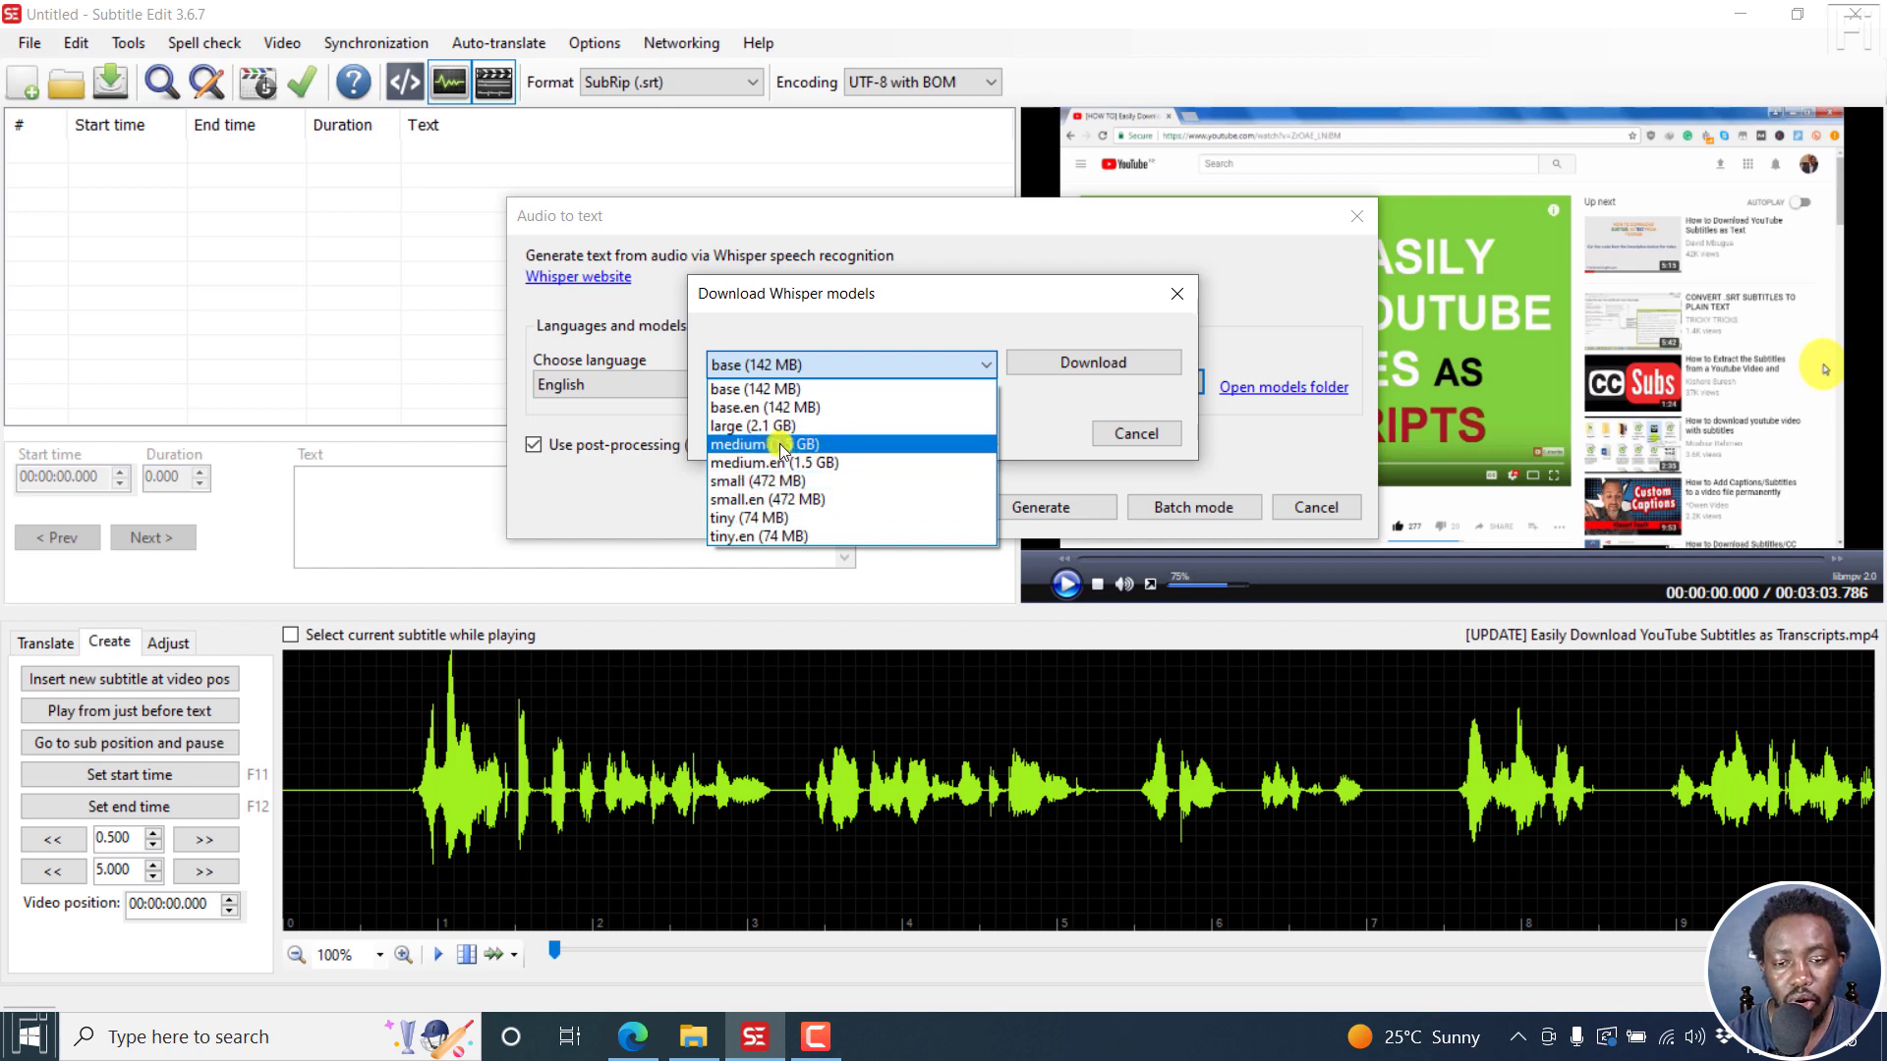
click(940, 309)
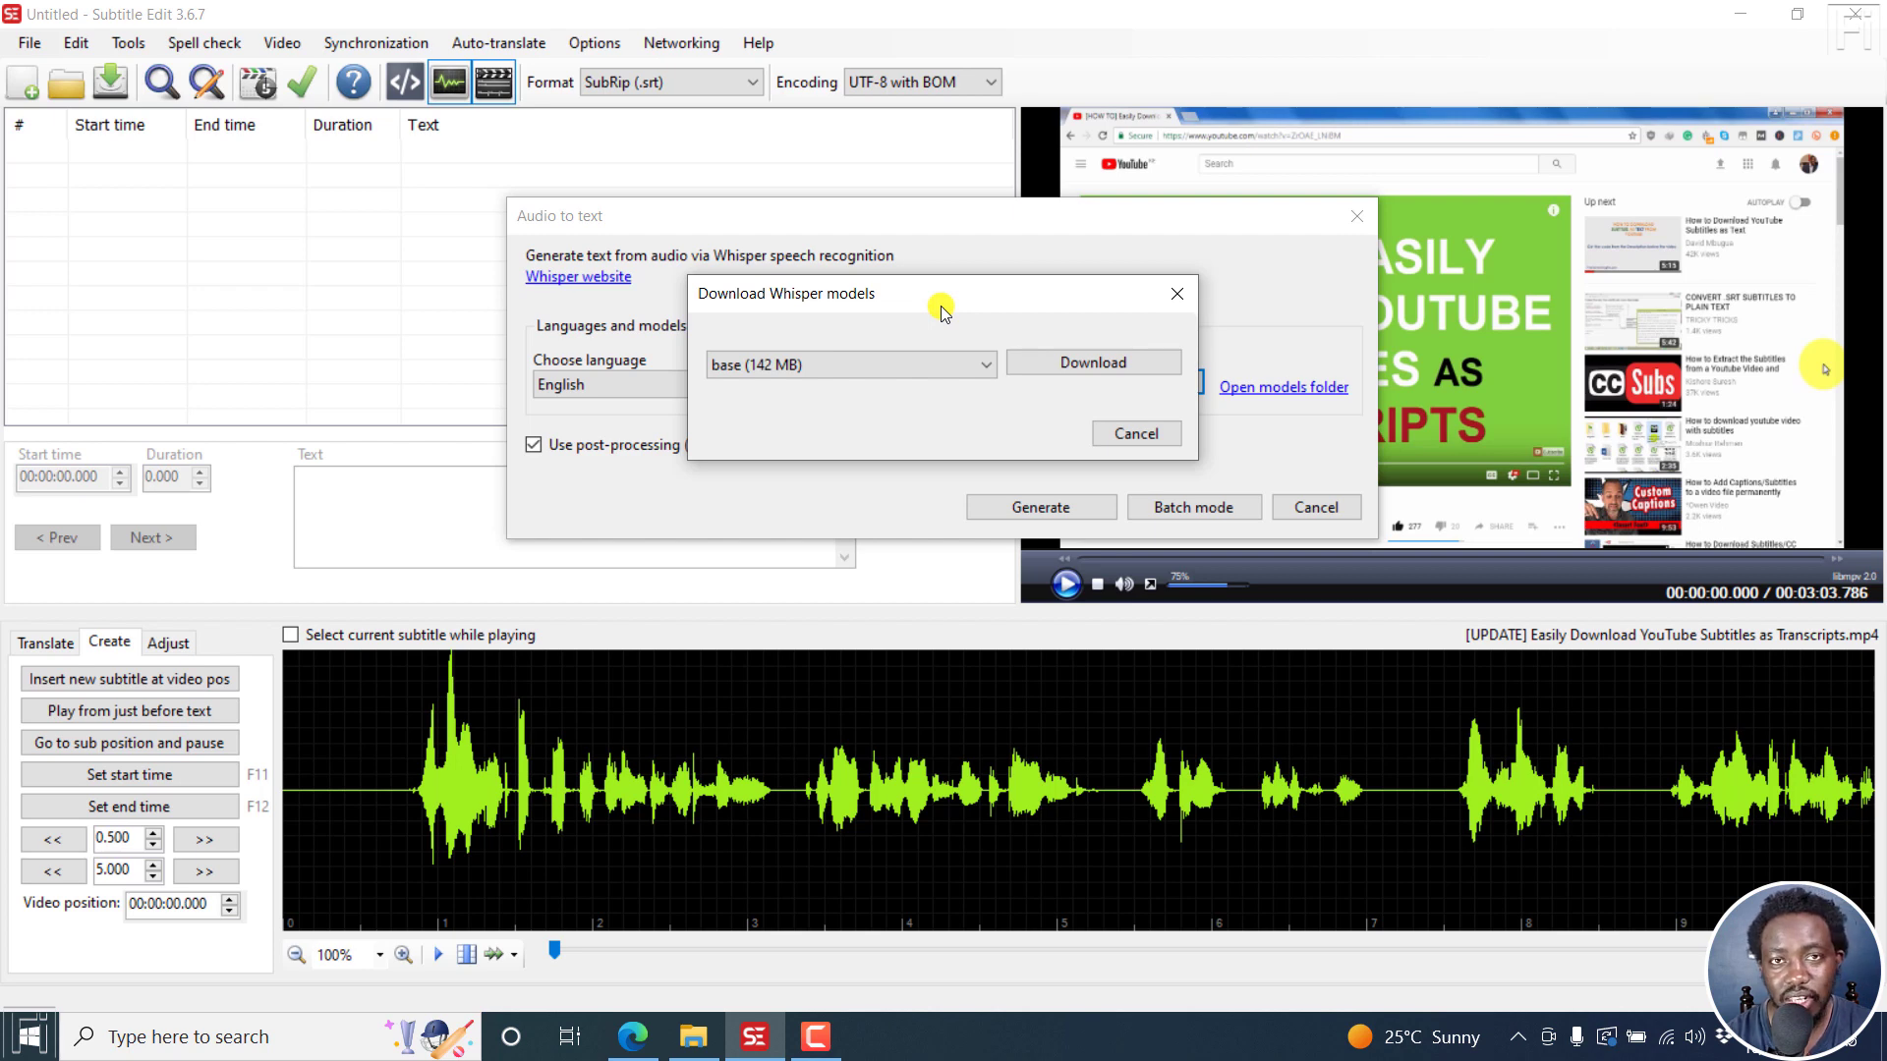
click(977, 365)
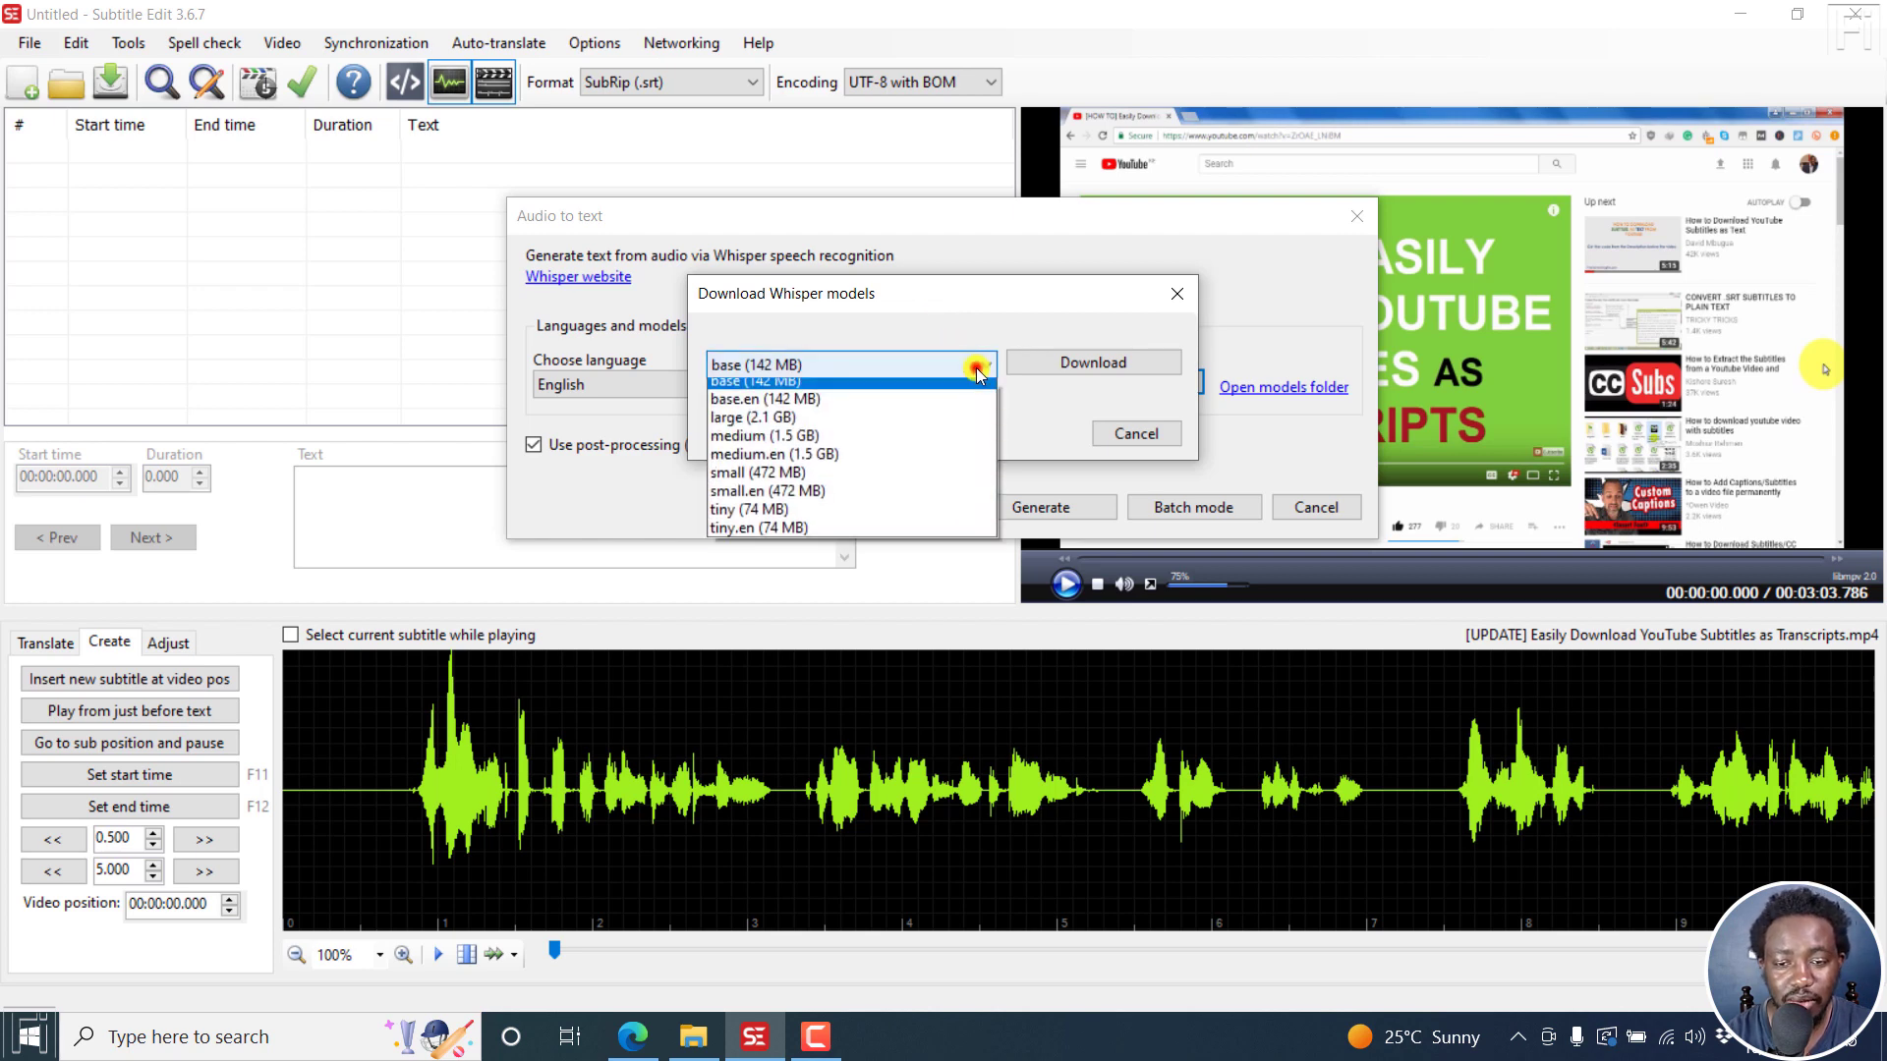
click(768, 536)
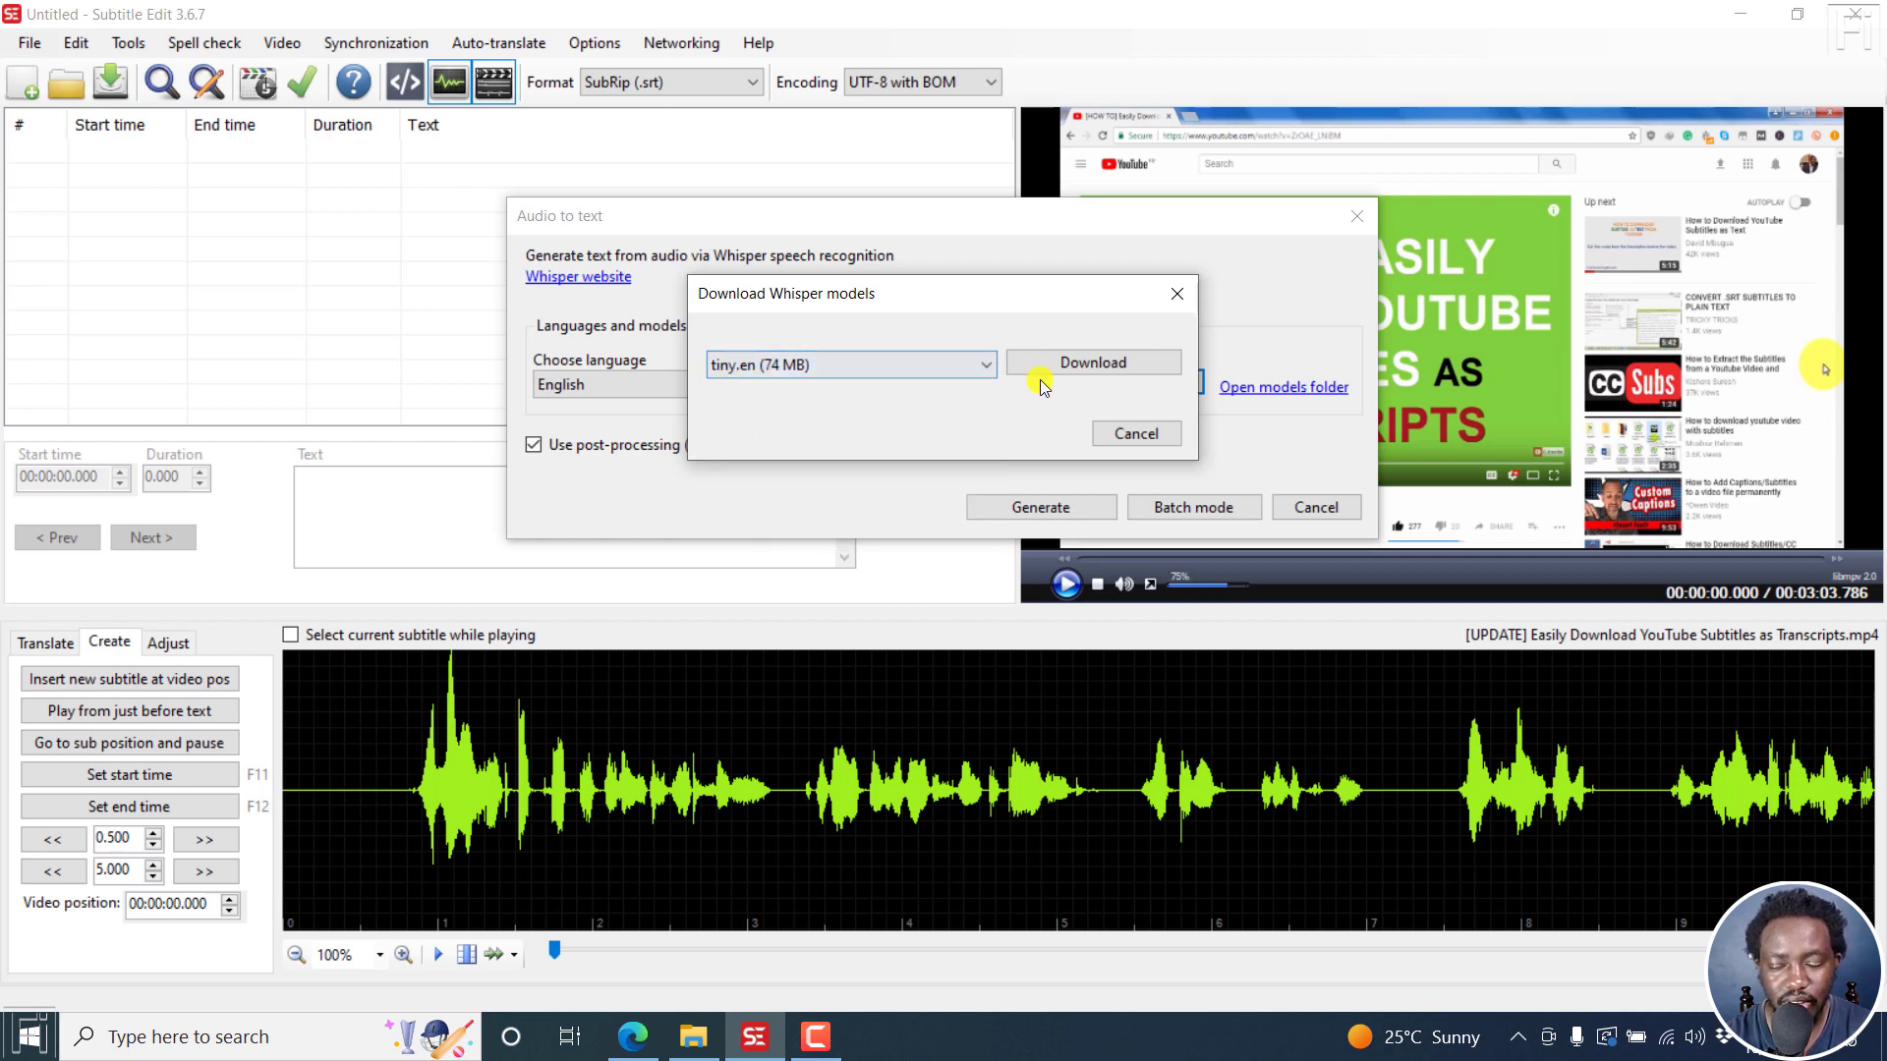
click(1137, 434)
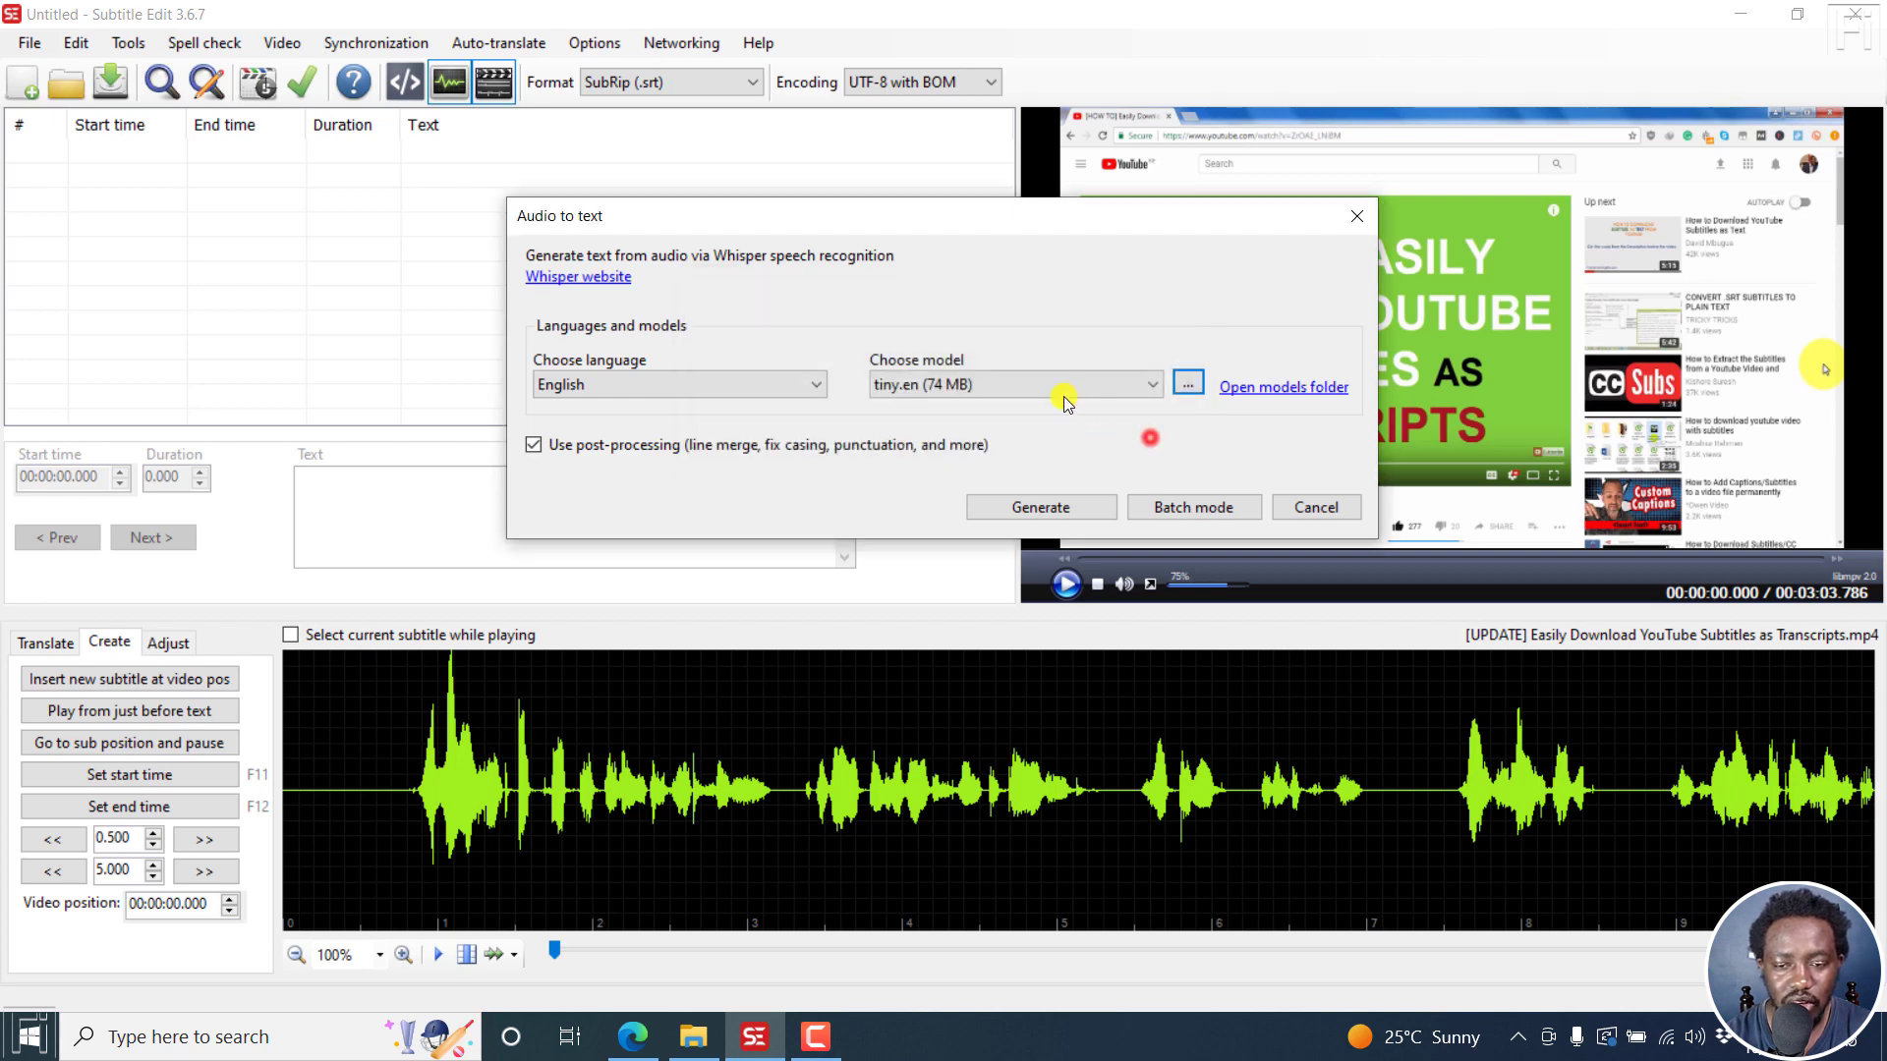
Step: Generate the Whisper transcription and acknowledge the resulting 'No text found!' message
click(1036, 511)
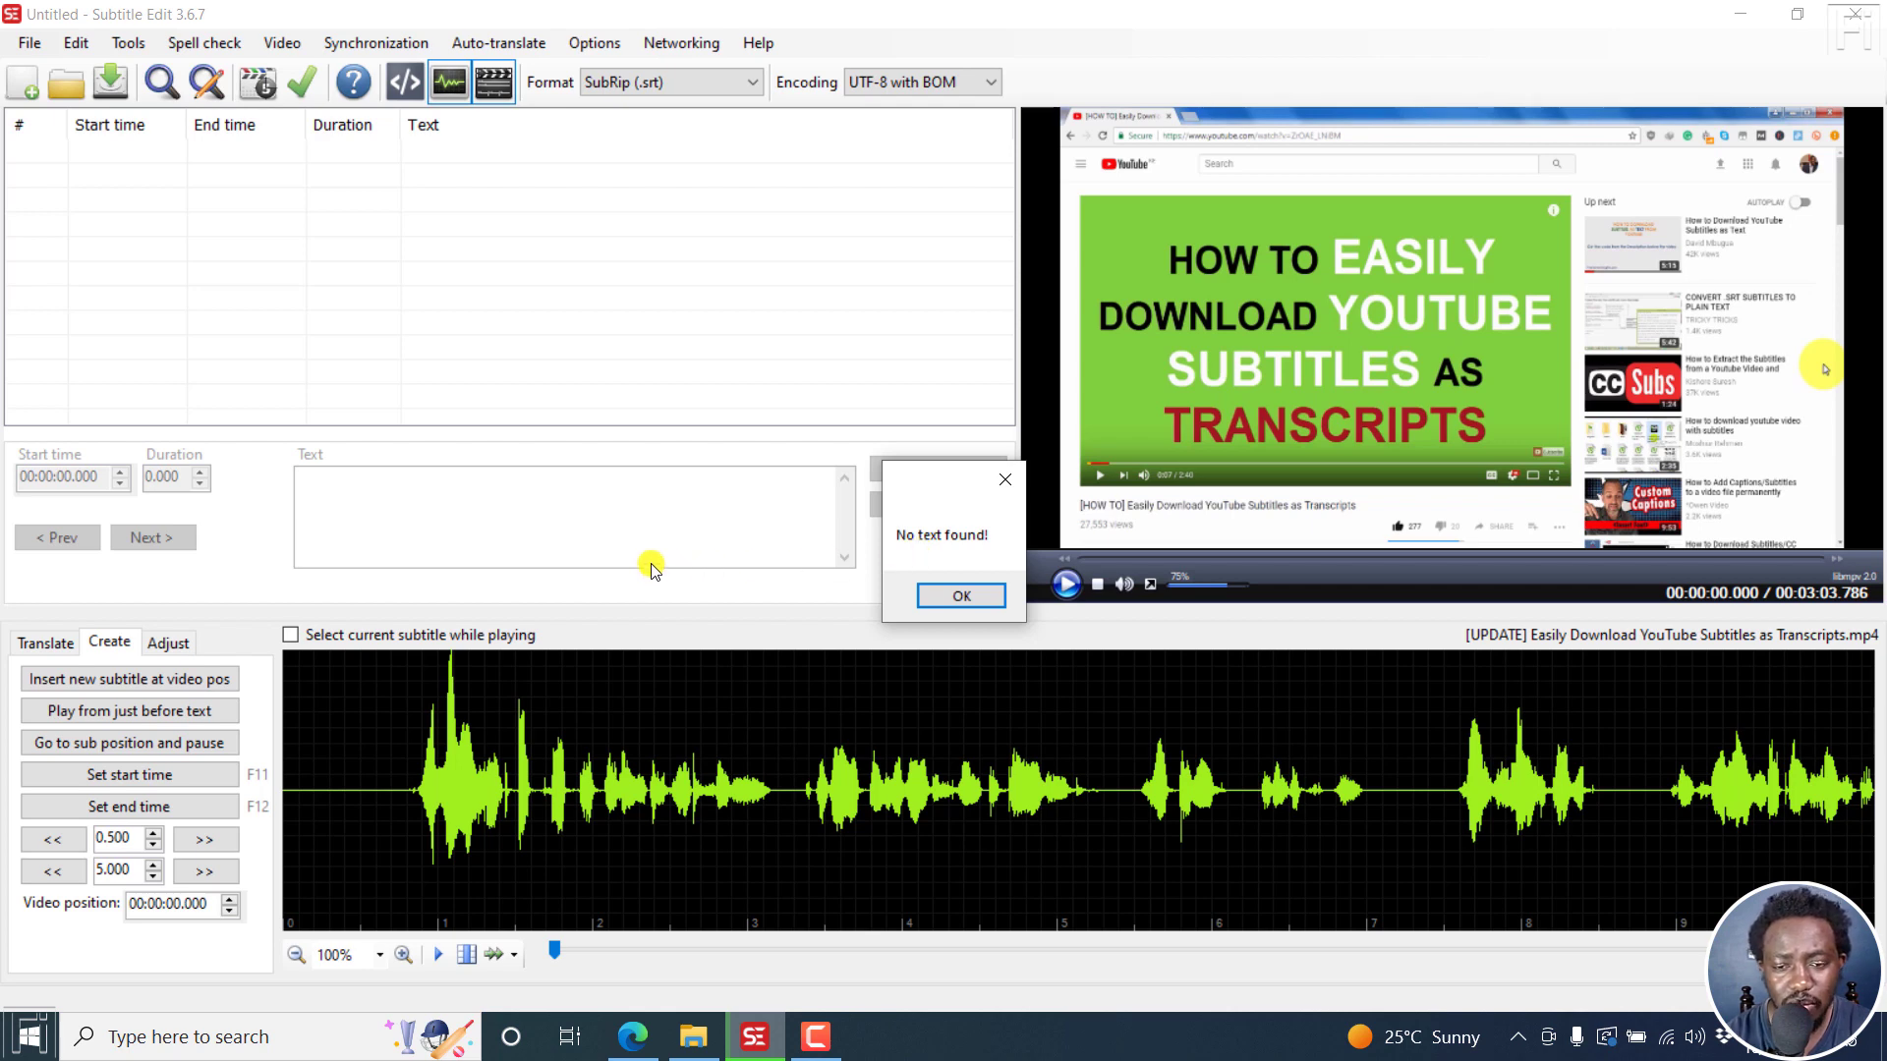
click(968, 597)
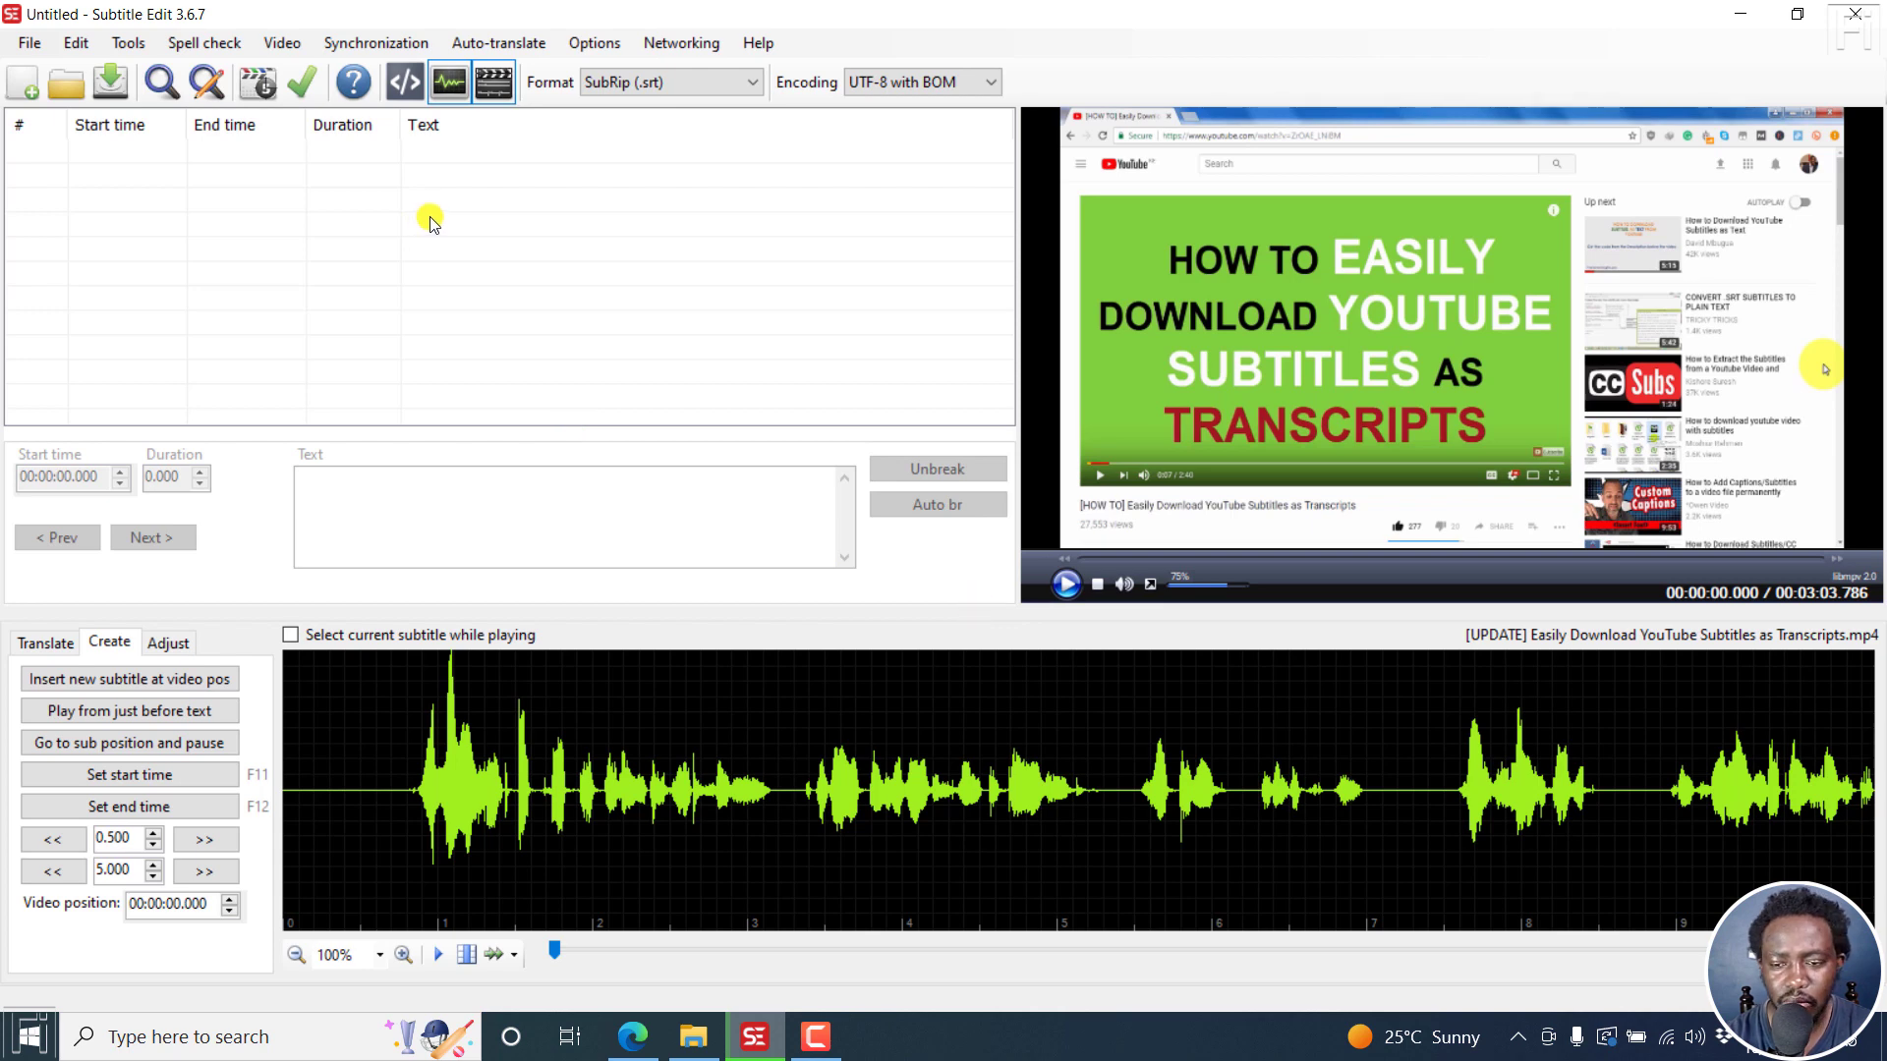
Step: Rerun Video > Audio to text (Whisper) with tiny.en and dismiss 'No text found!' again
click(284, 42)
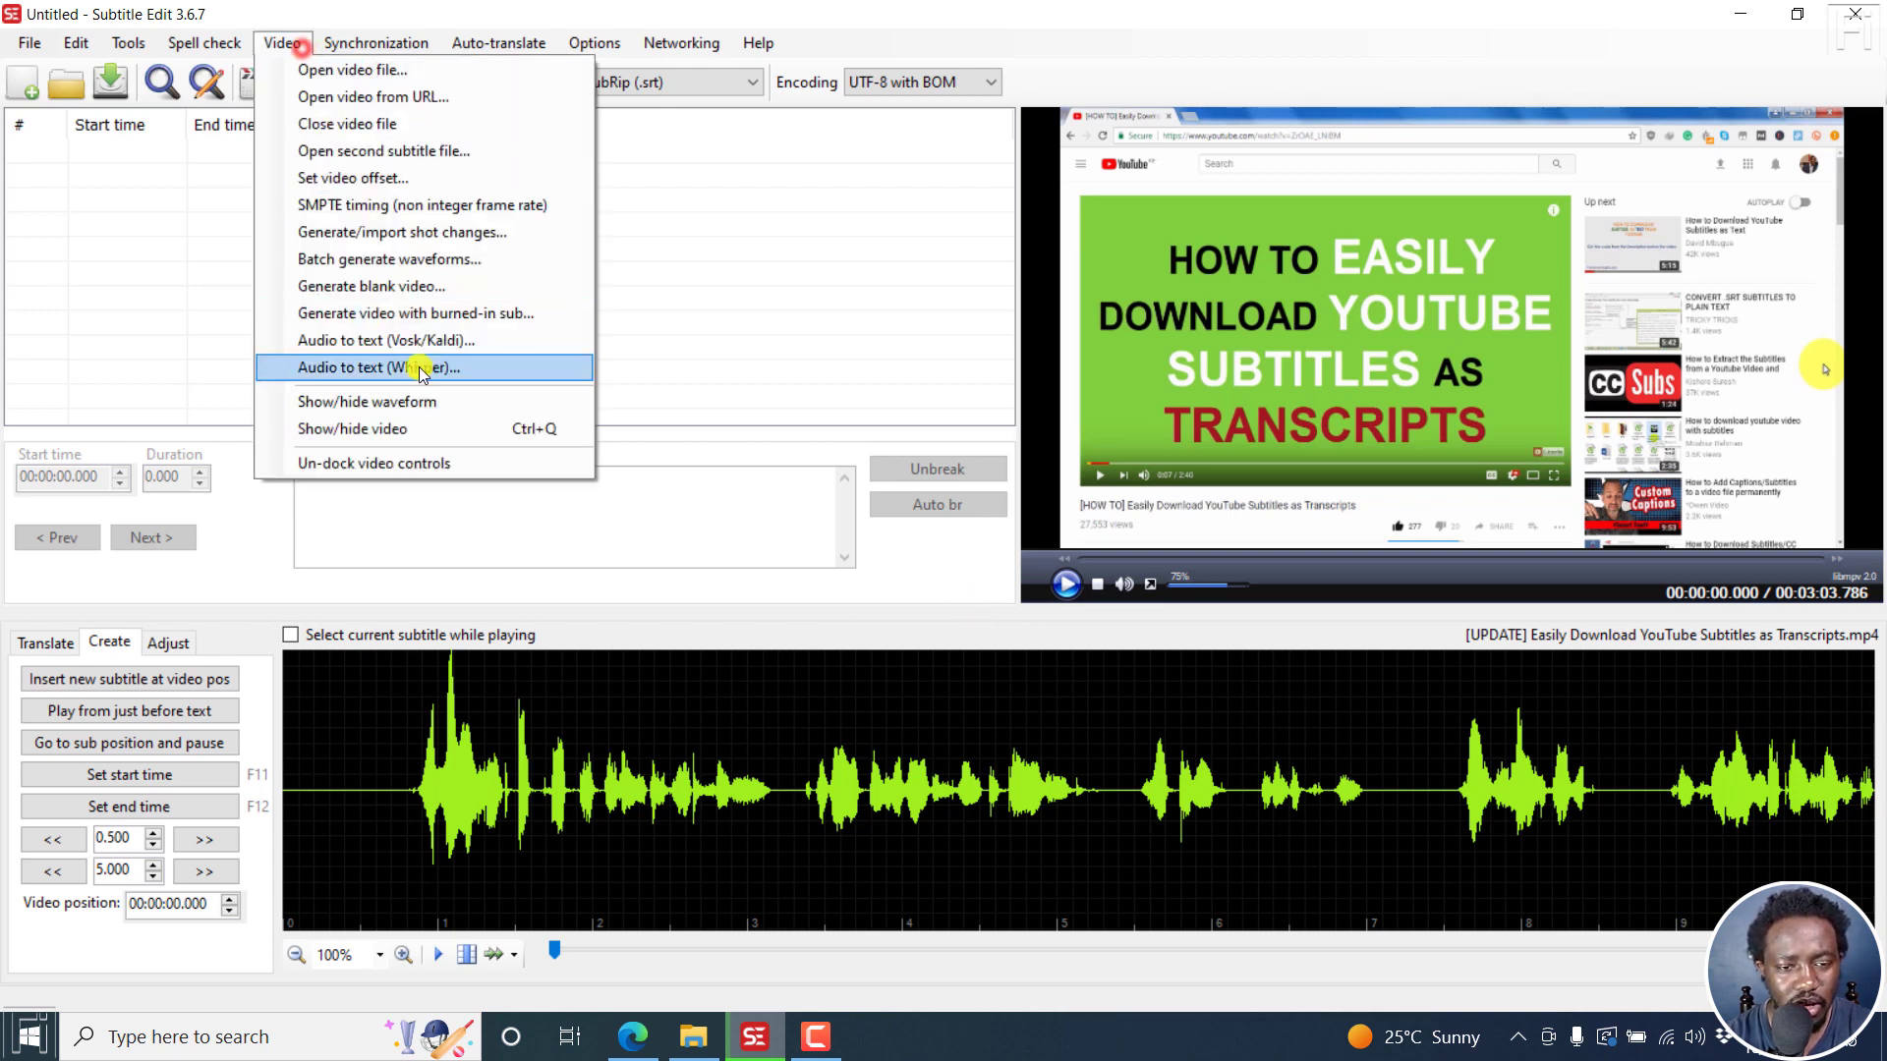
click(380, 369)
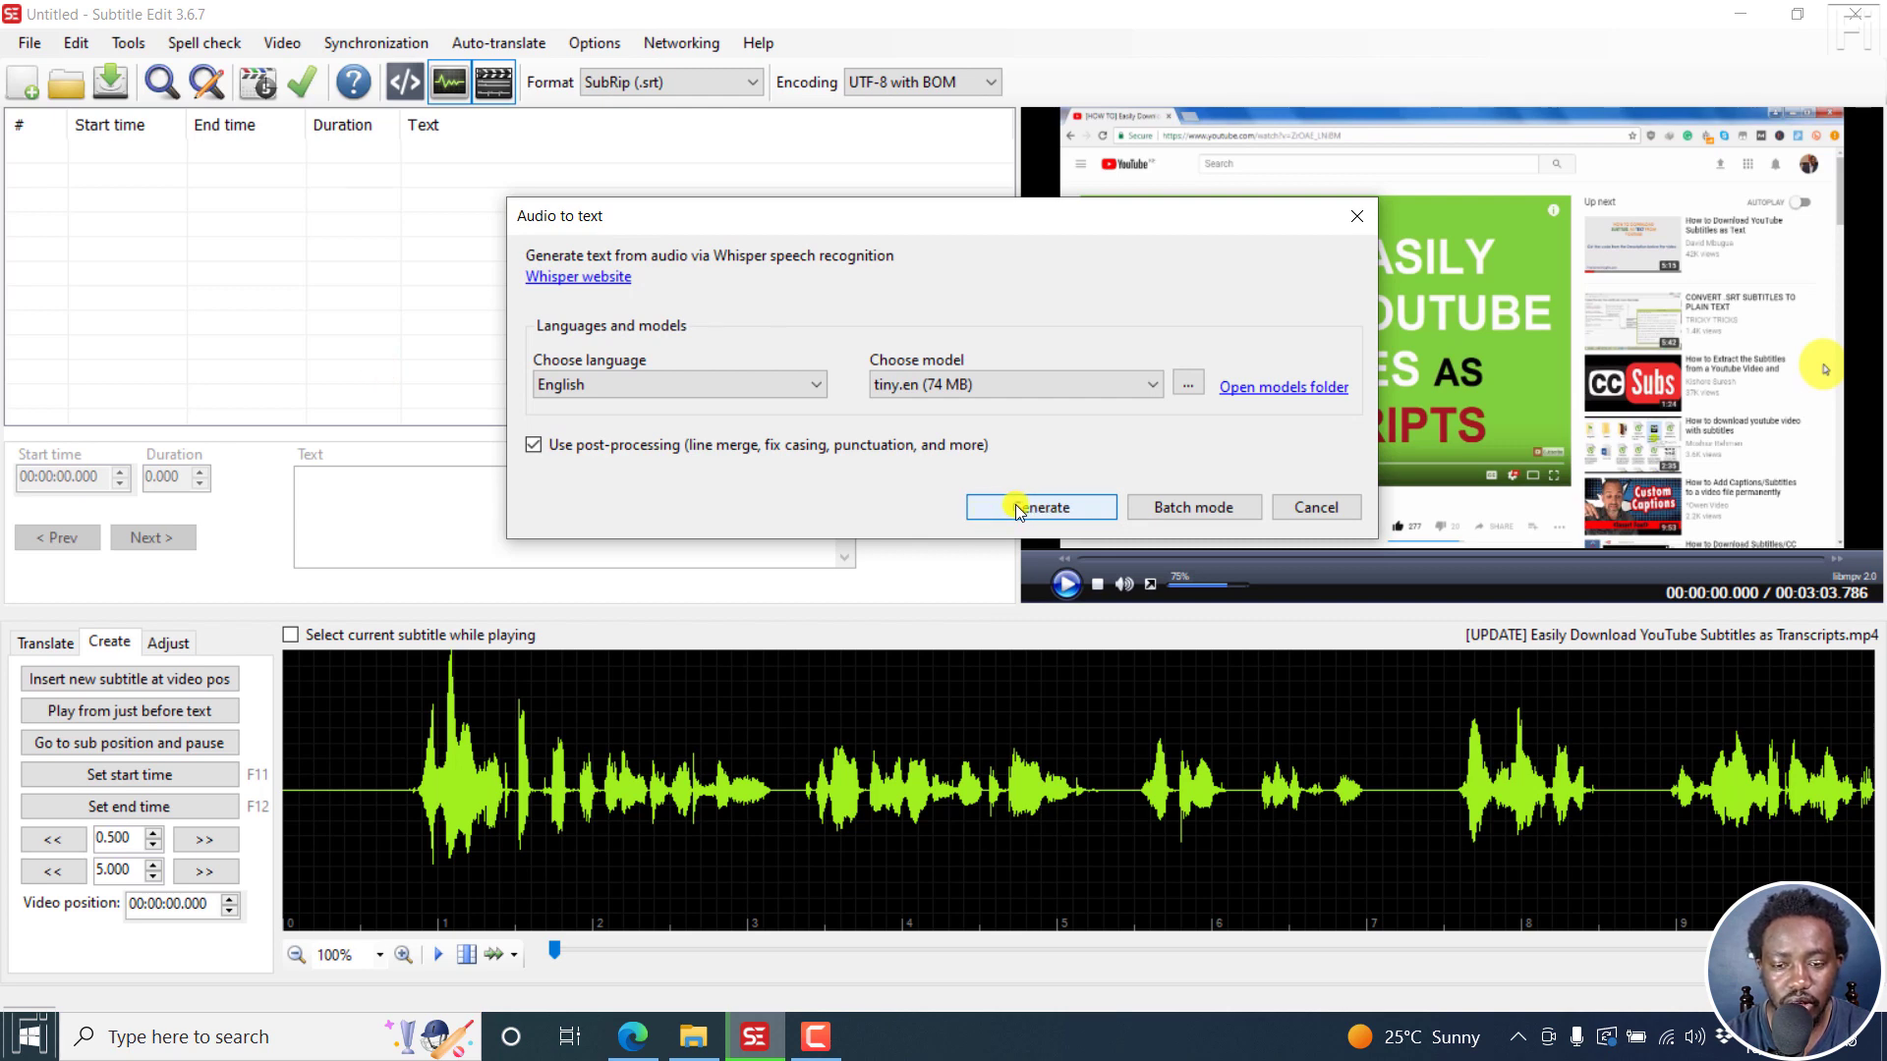
click(1016, 504)
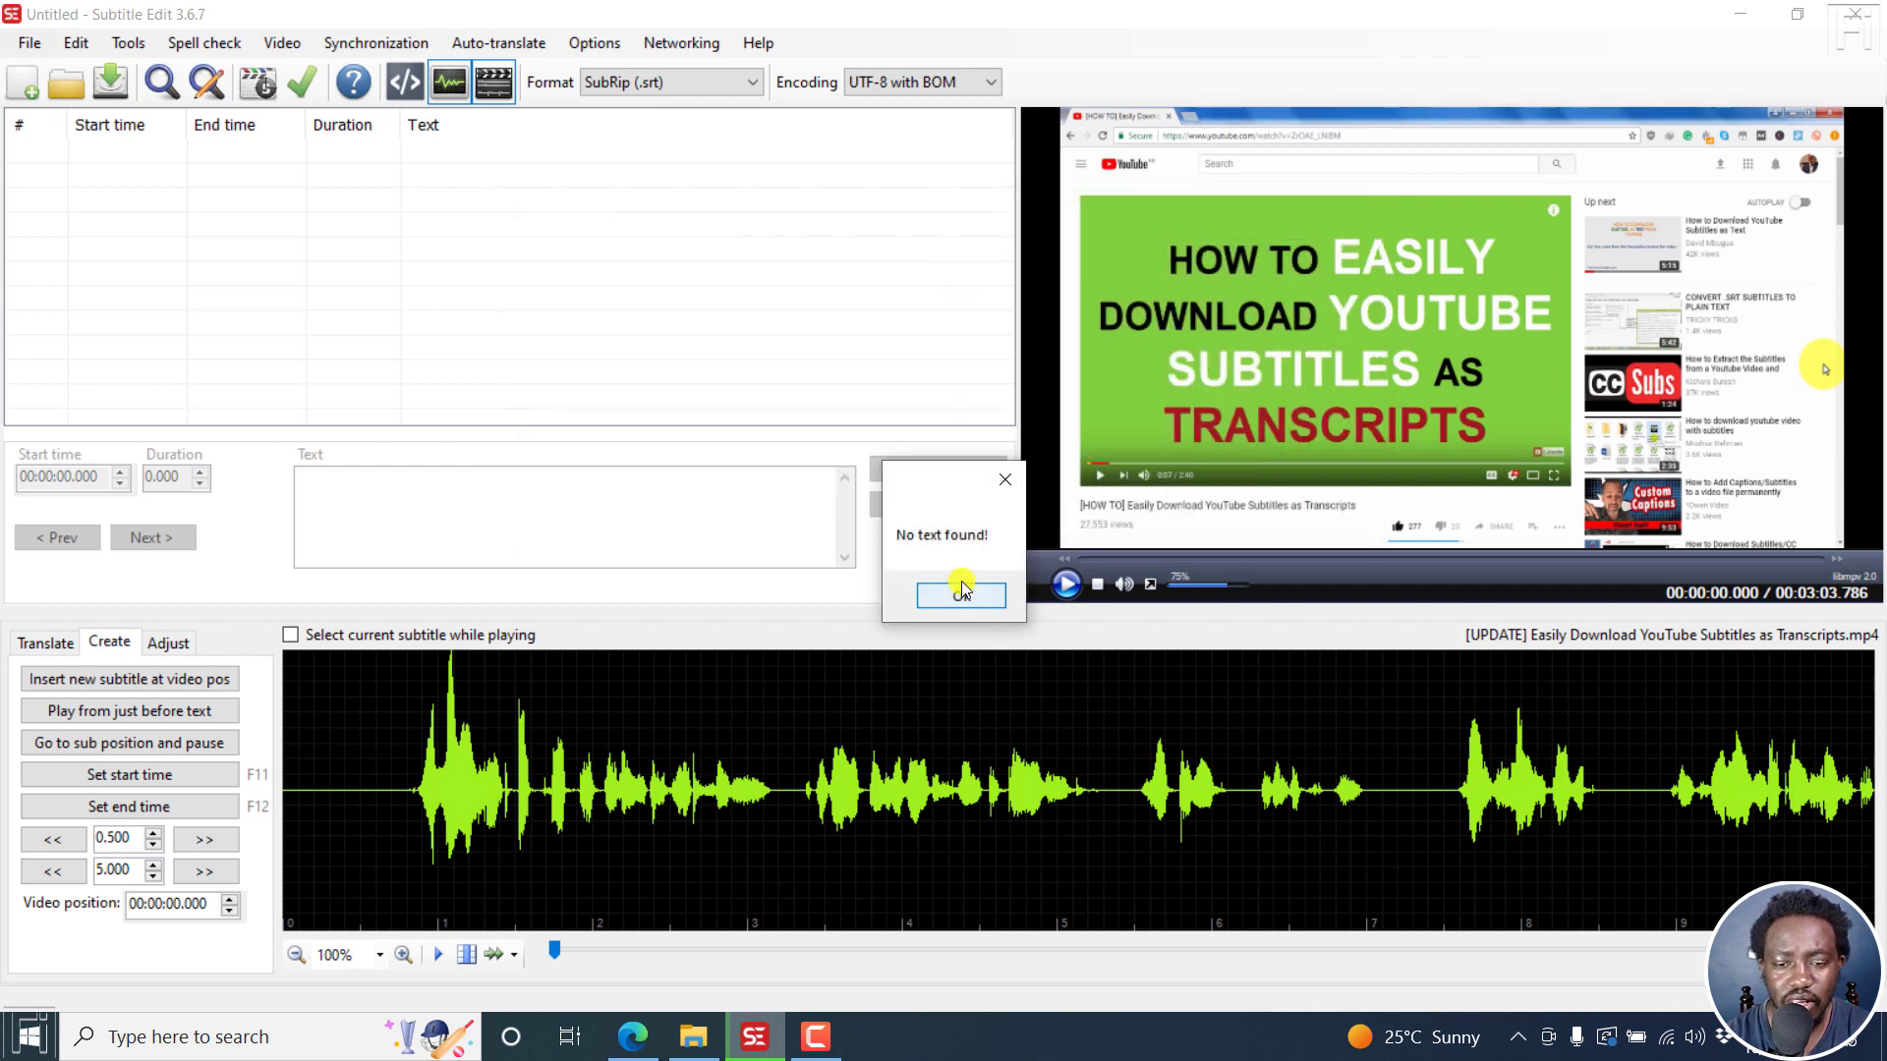
click(962, 593)
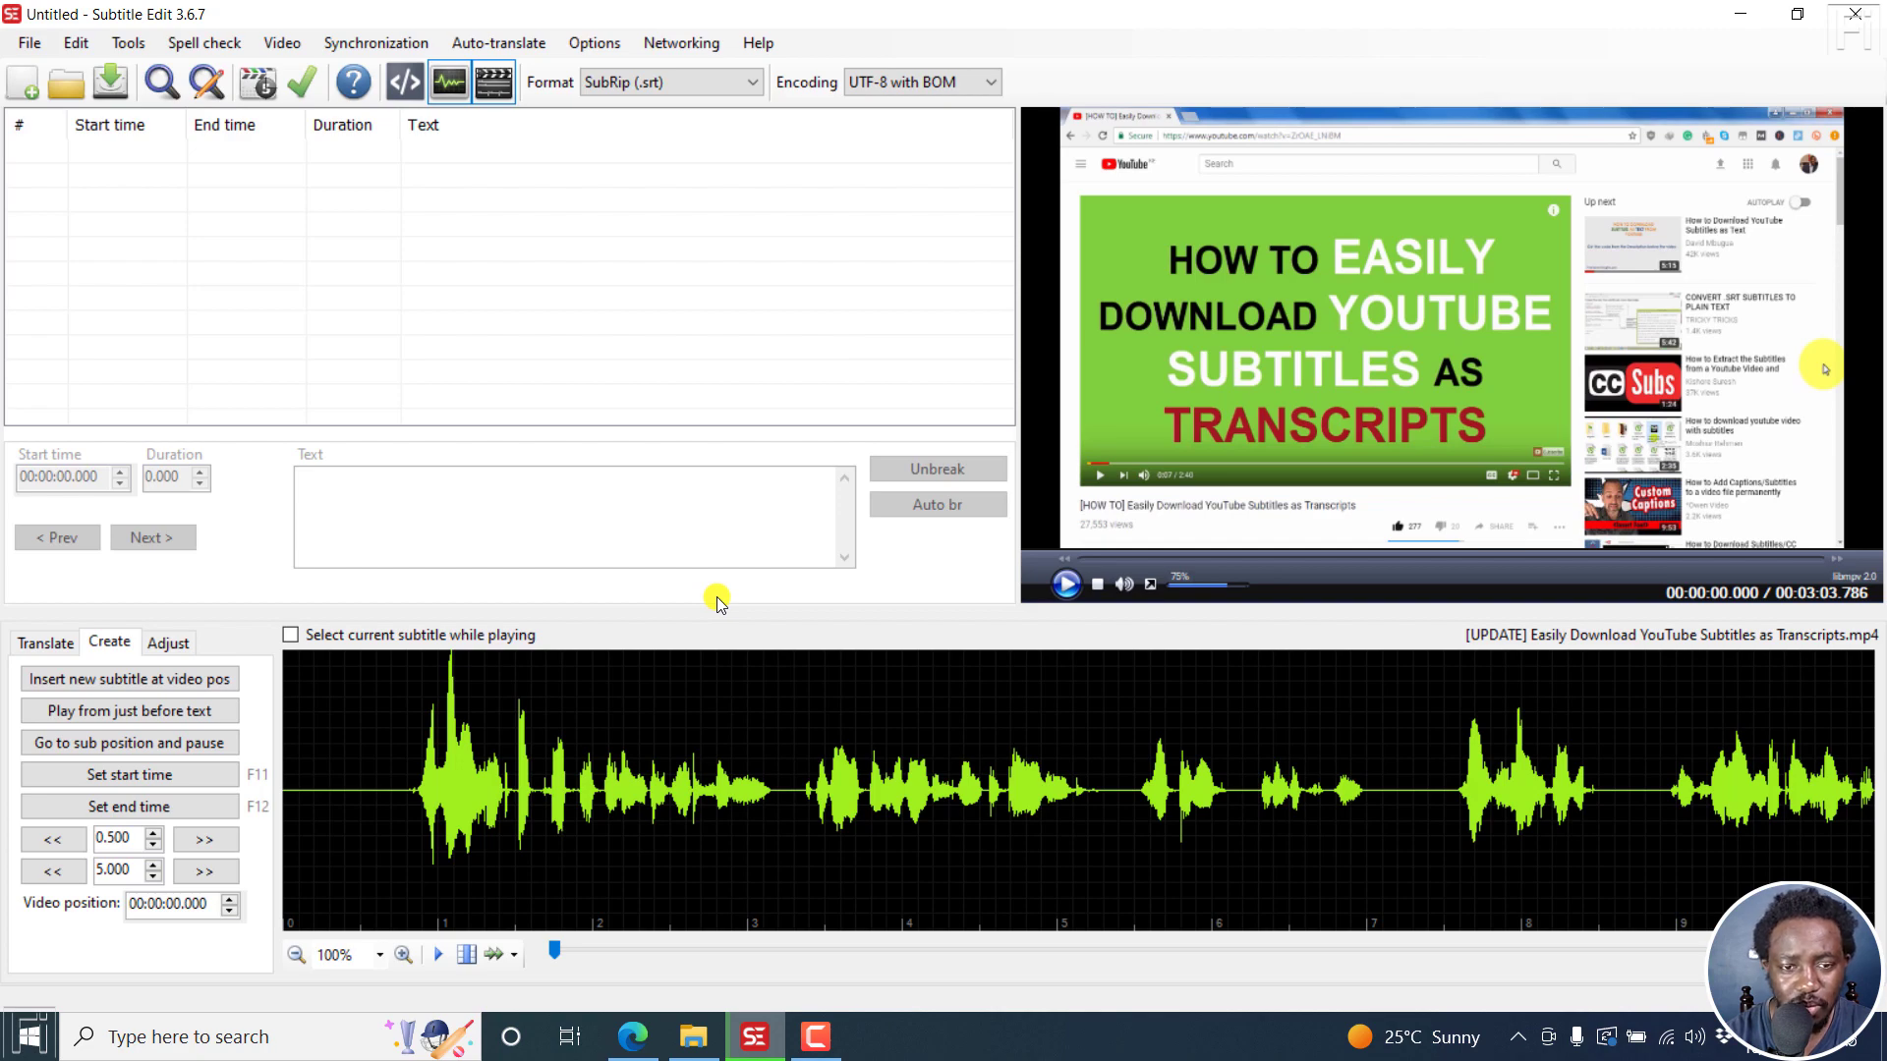
Step: Show the openai/whisper README scrolled to its Available models and languages table
click(632, 1037)
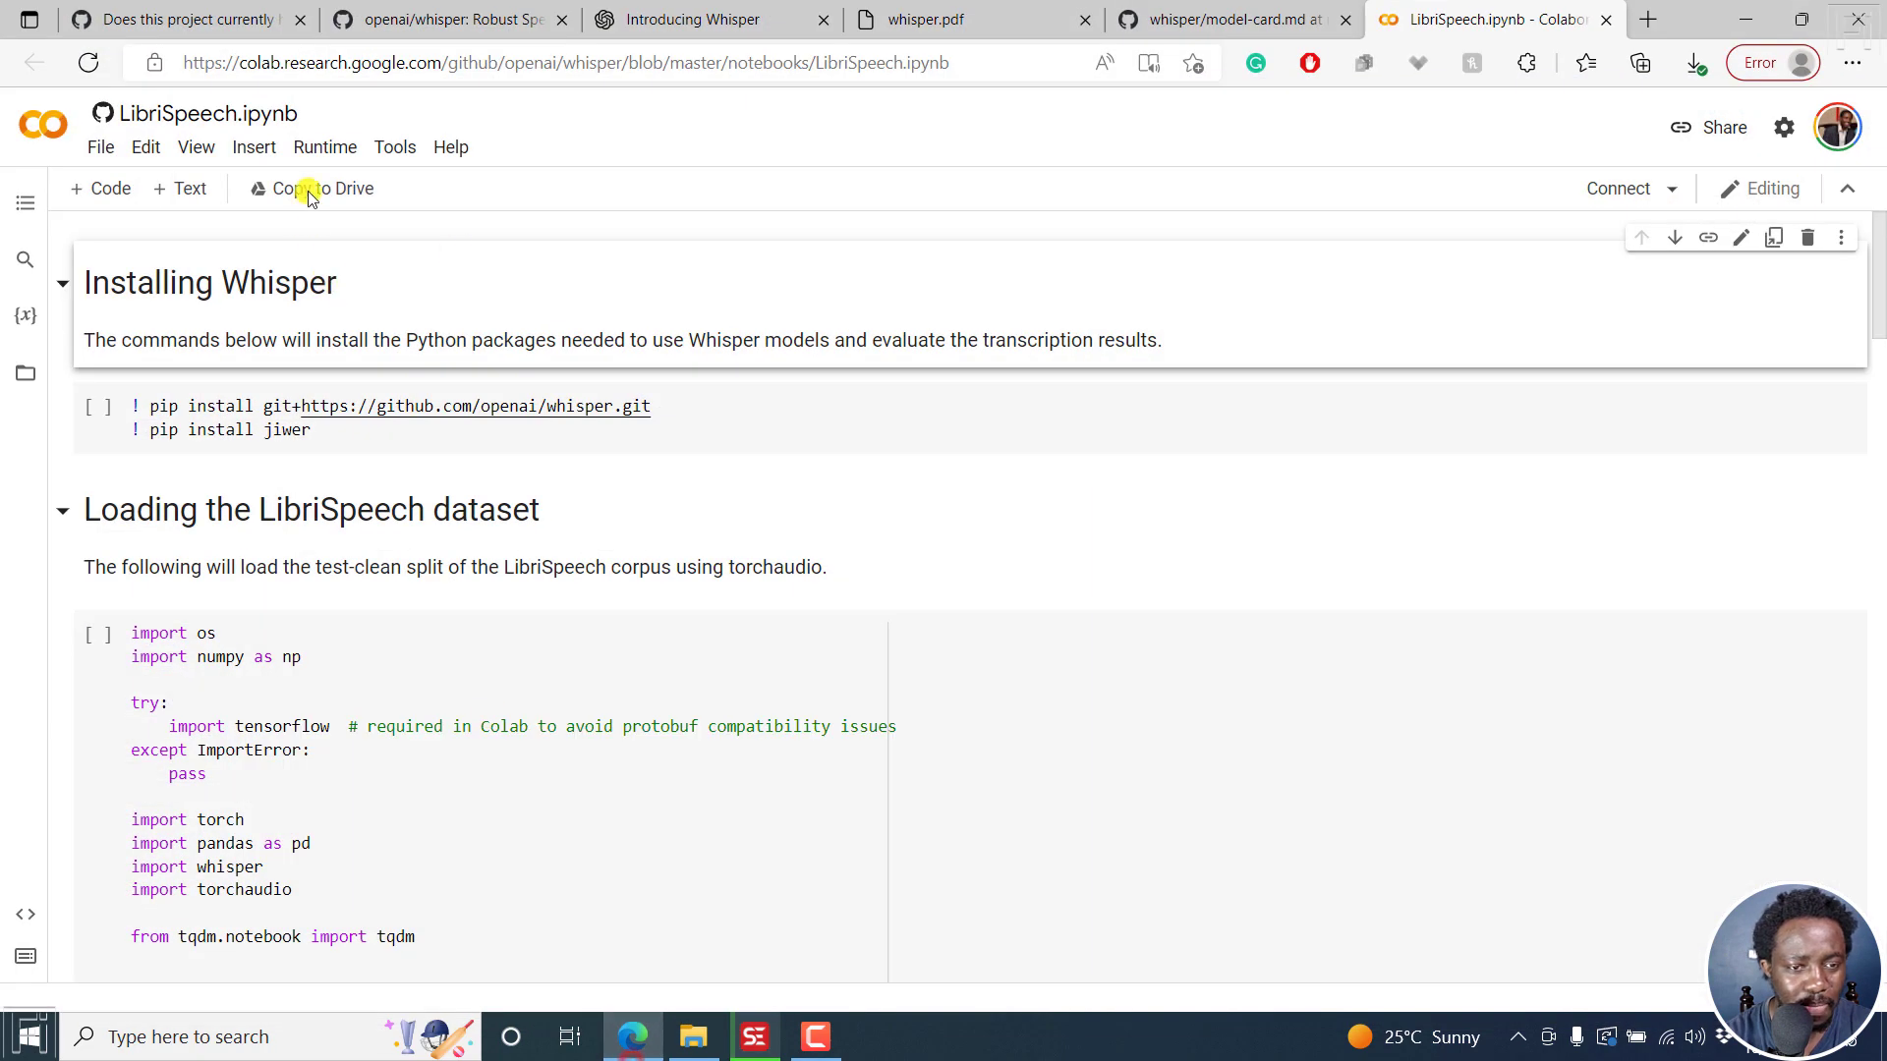
click(433, 12)
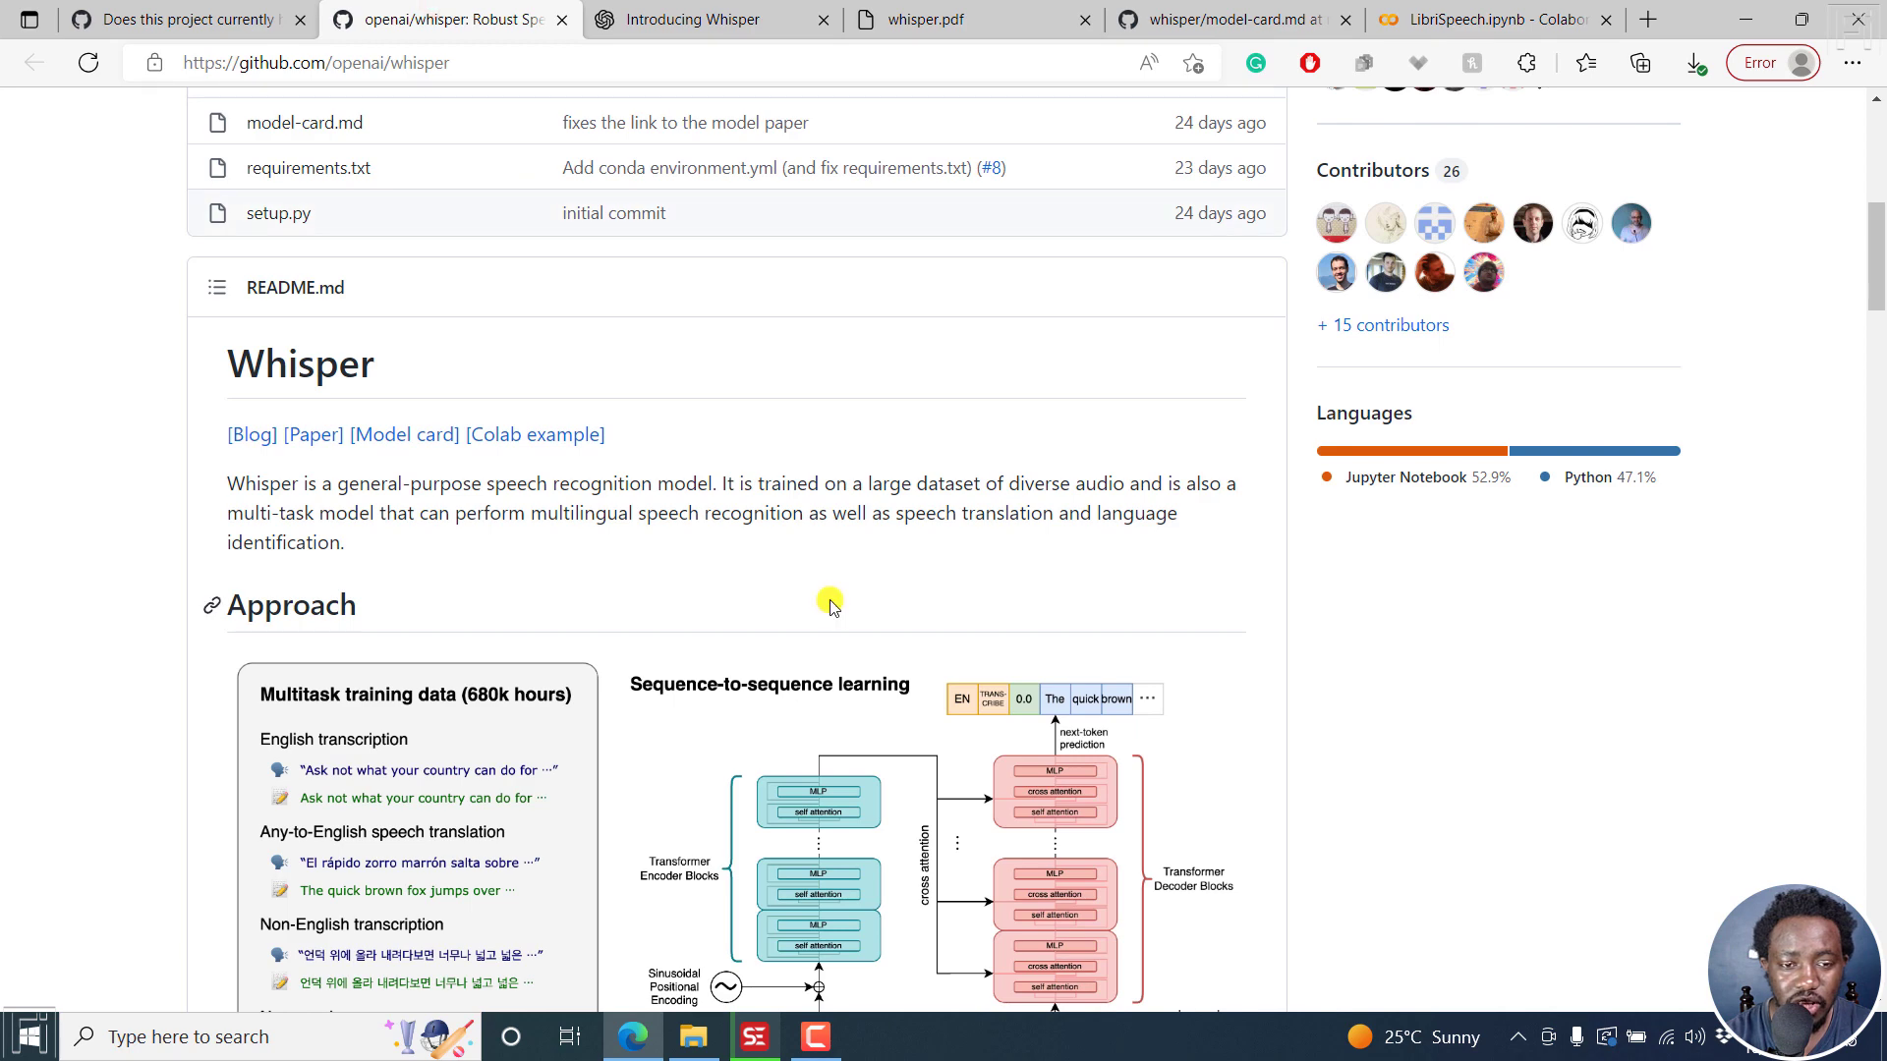
drag(1879, 317, 1877, 486)
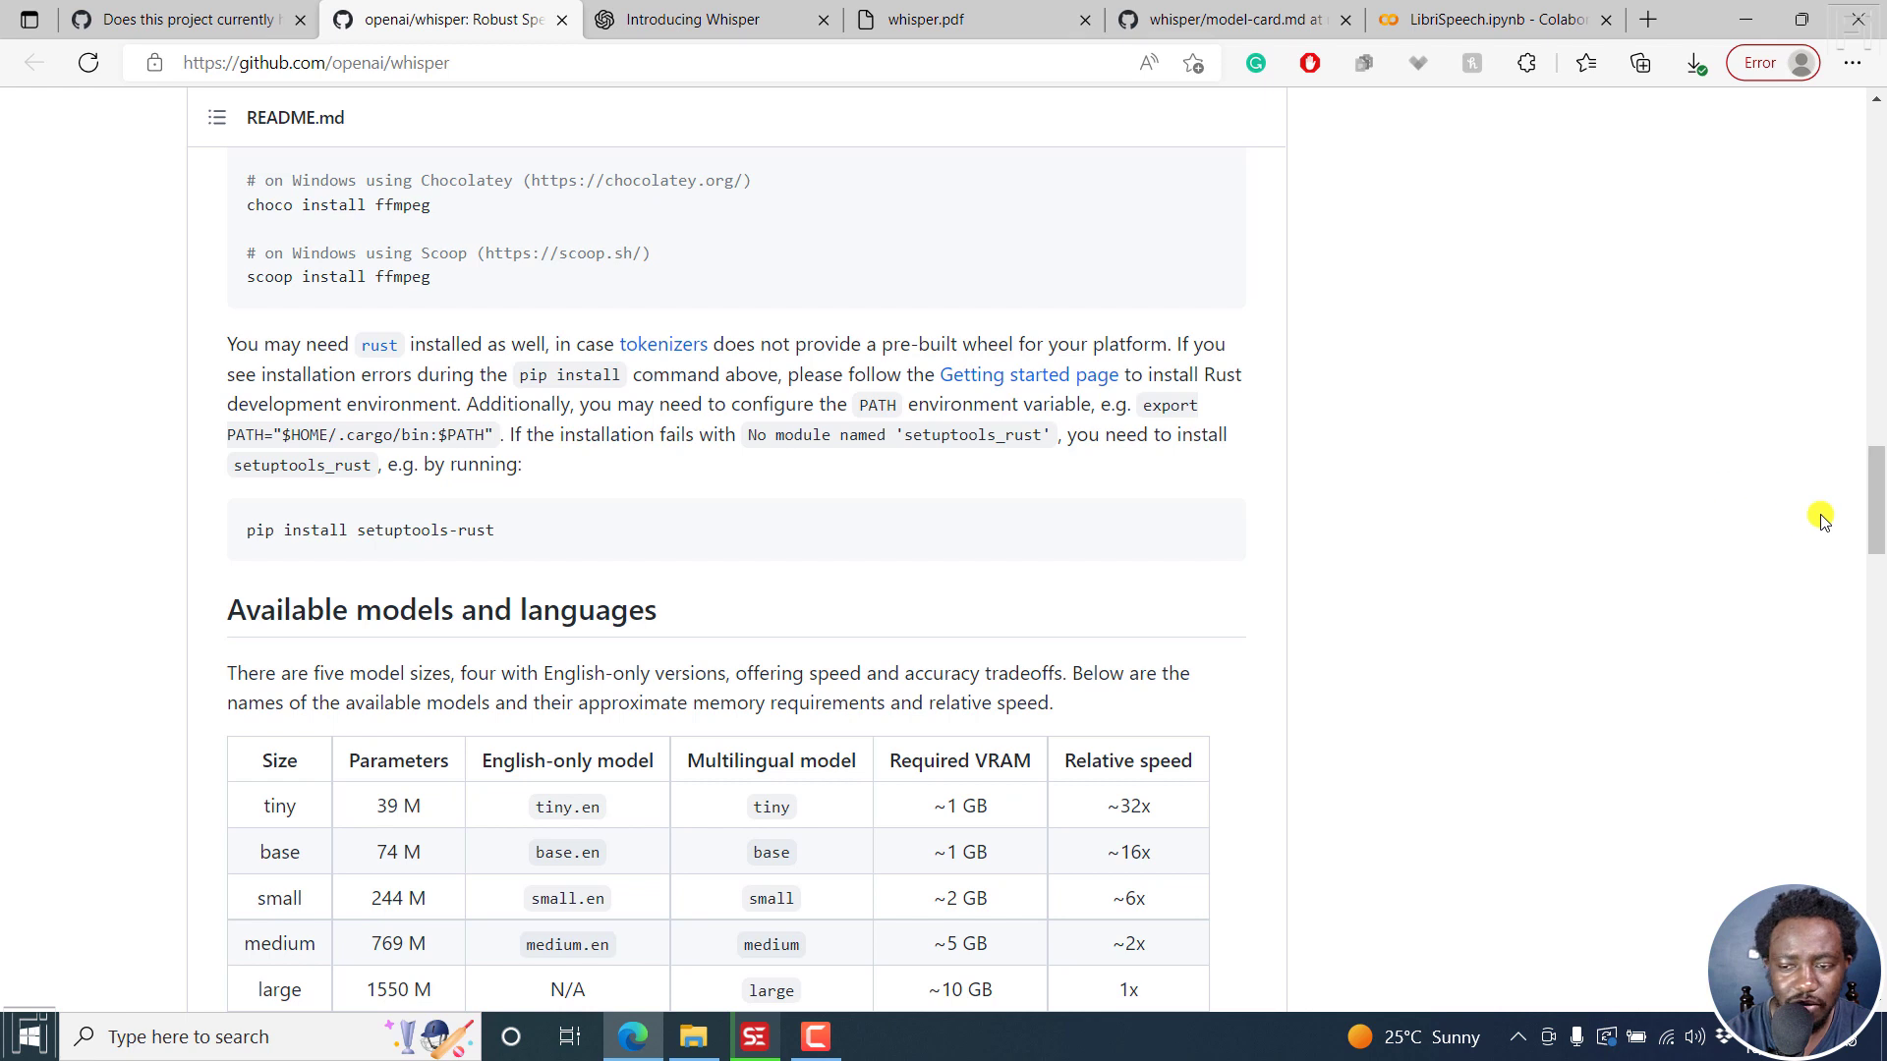
drag(1874, 497, 1877, 539)
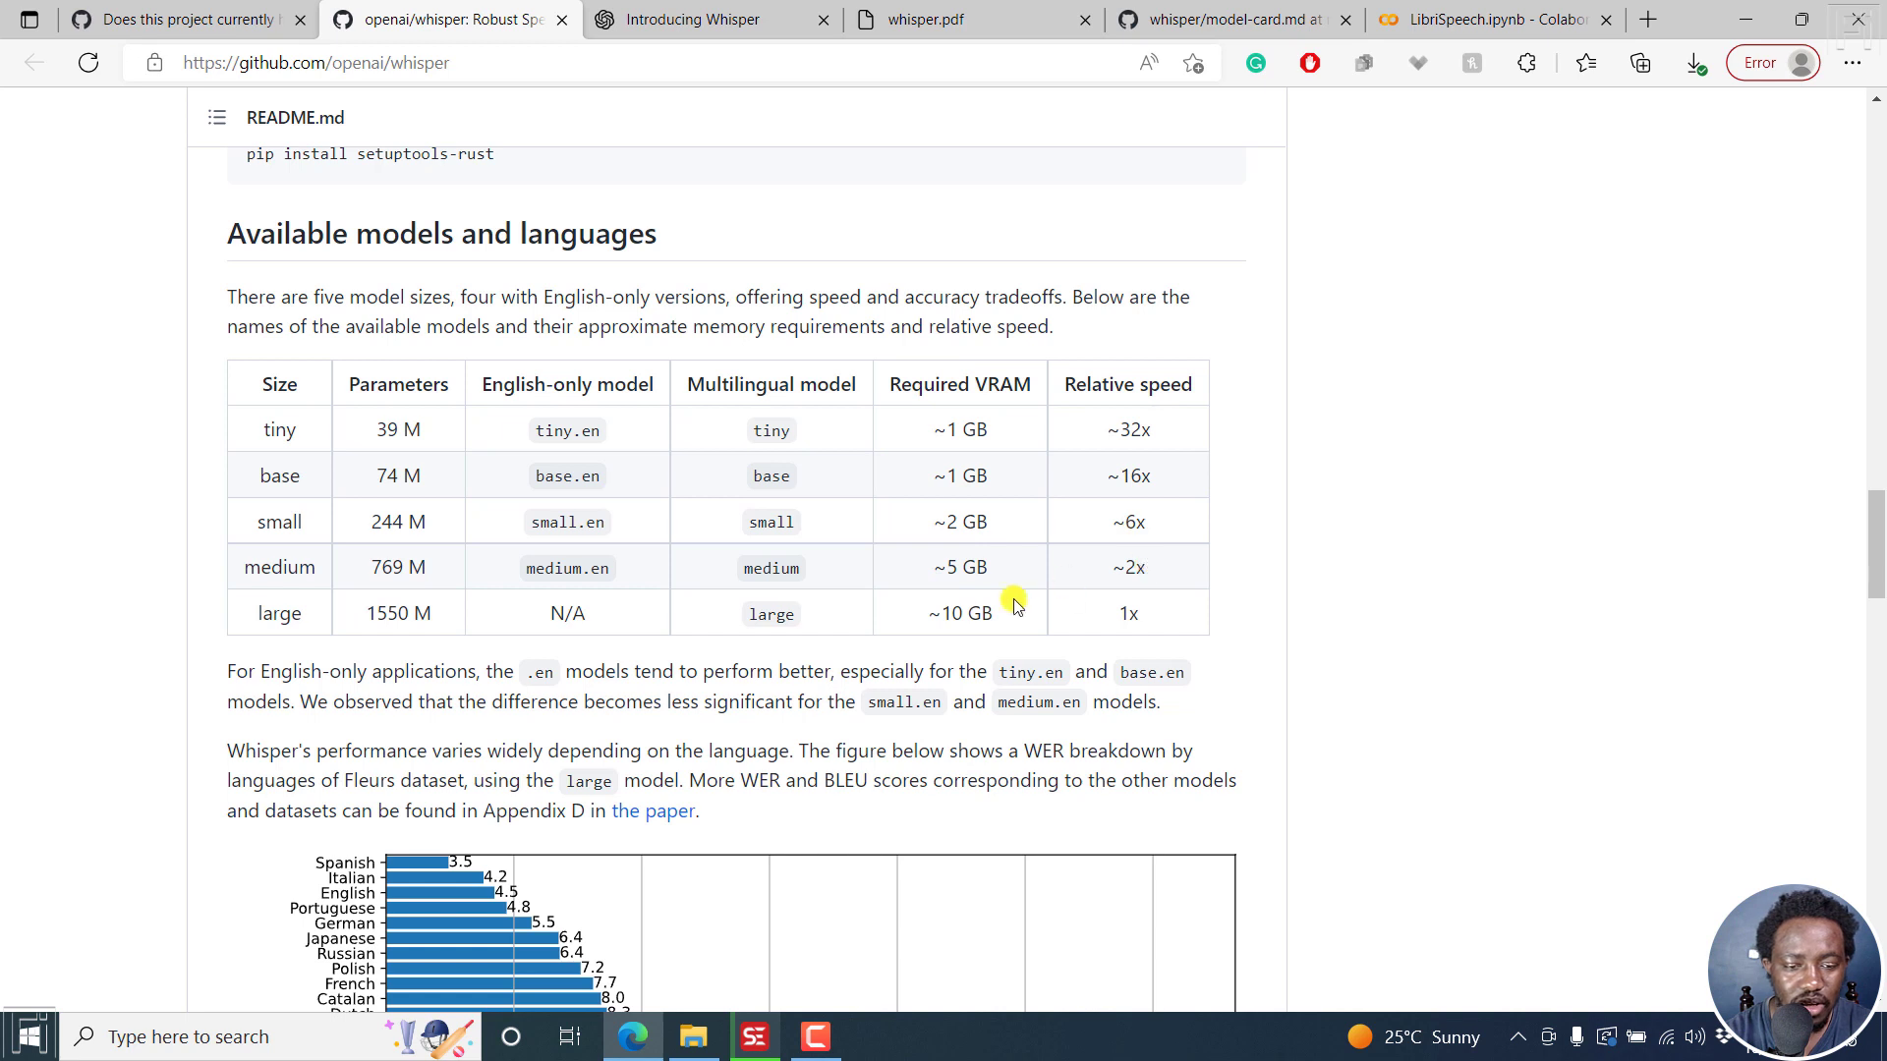
Step: Scroll further down through the openai/whisper README past the models table
drag(1877, 548, 1878, 606)
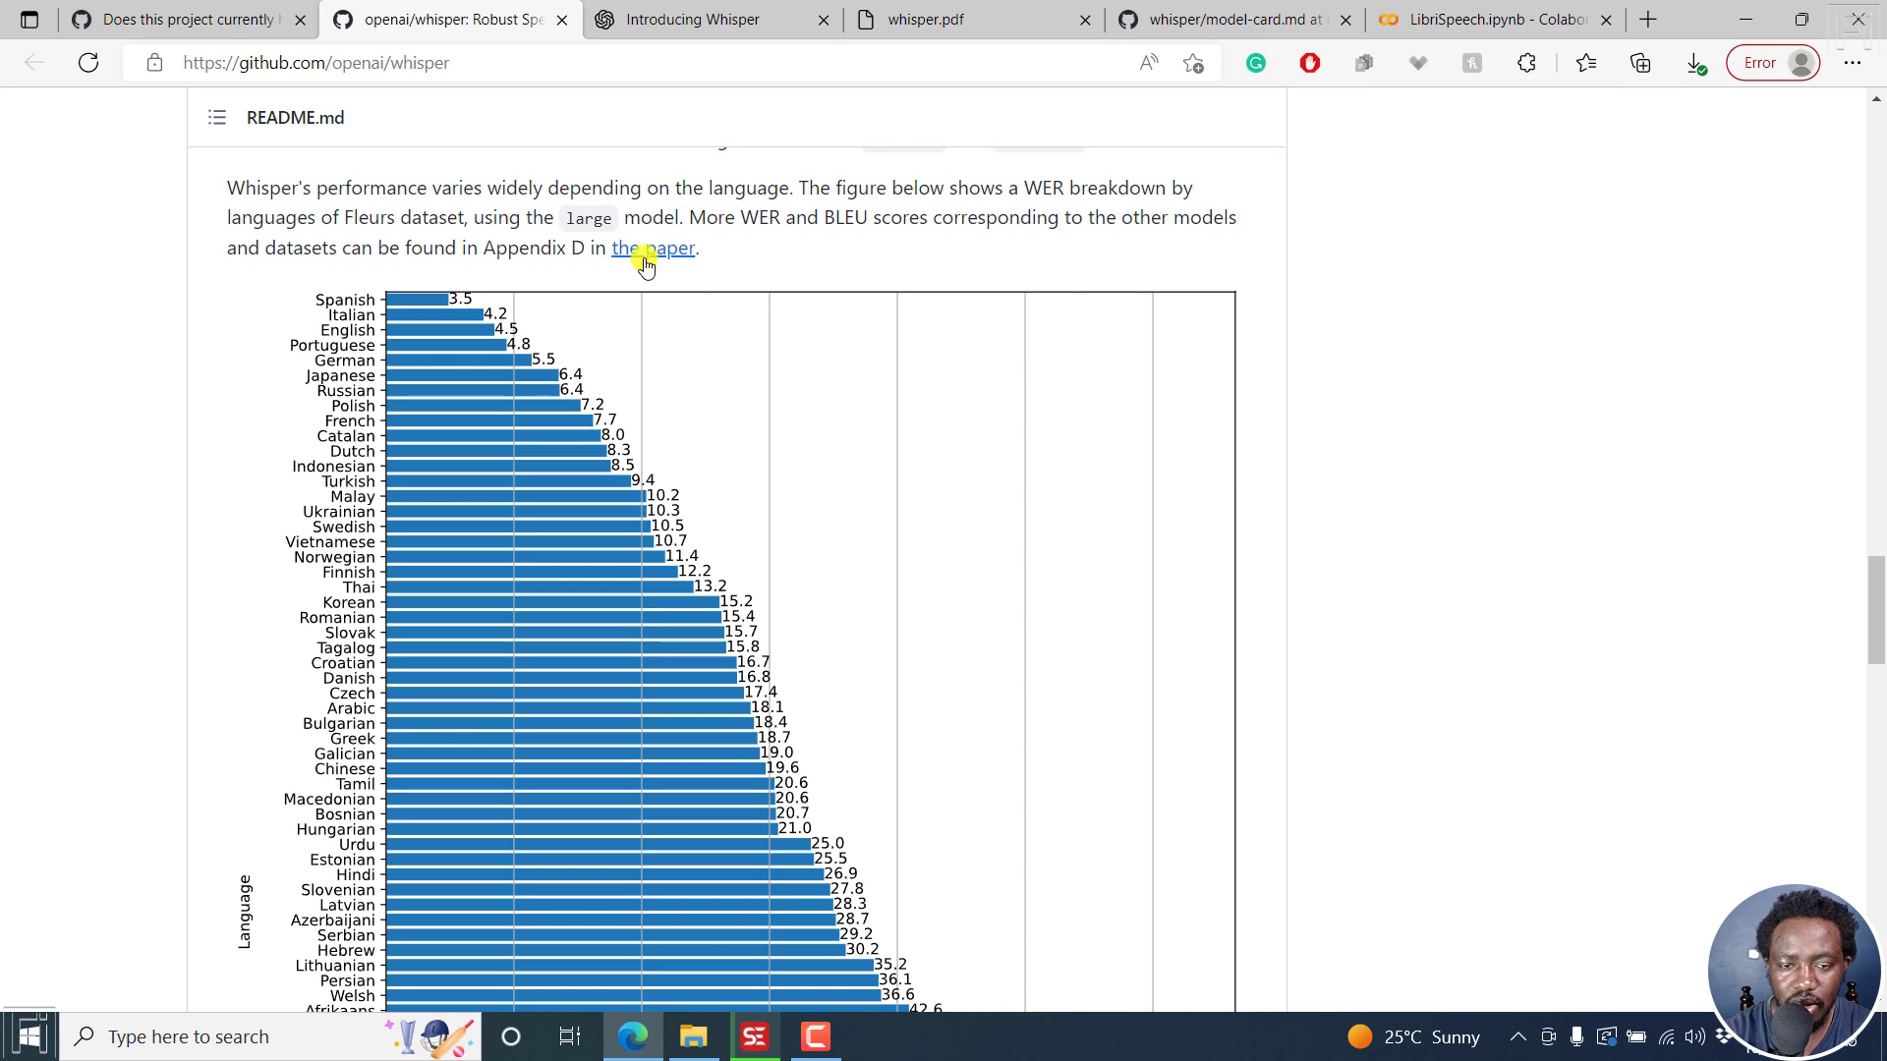
drag(1871, 607, 1877, 674)
drag(1878, 671, 1880, 944)
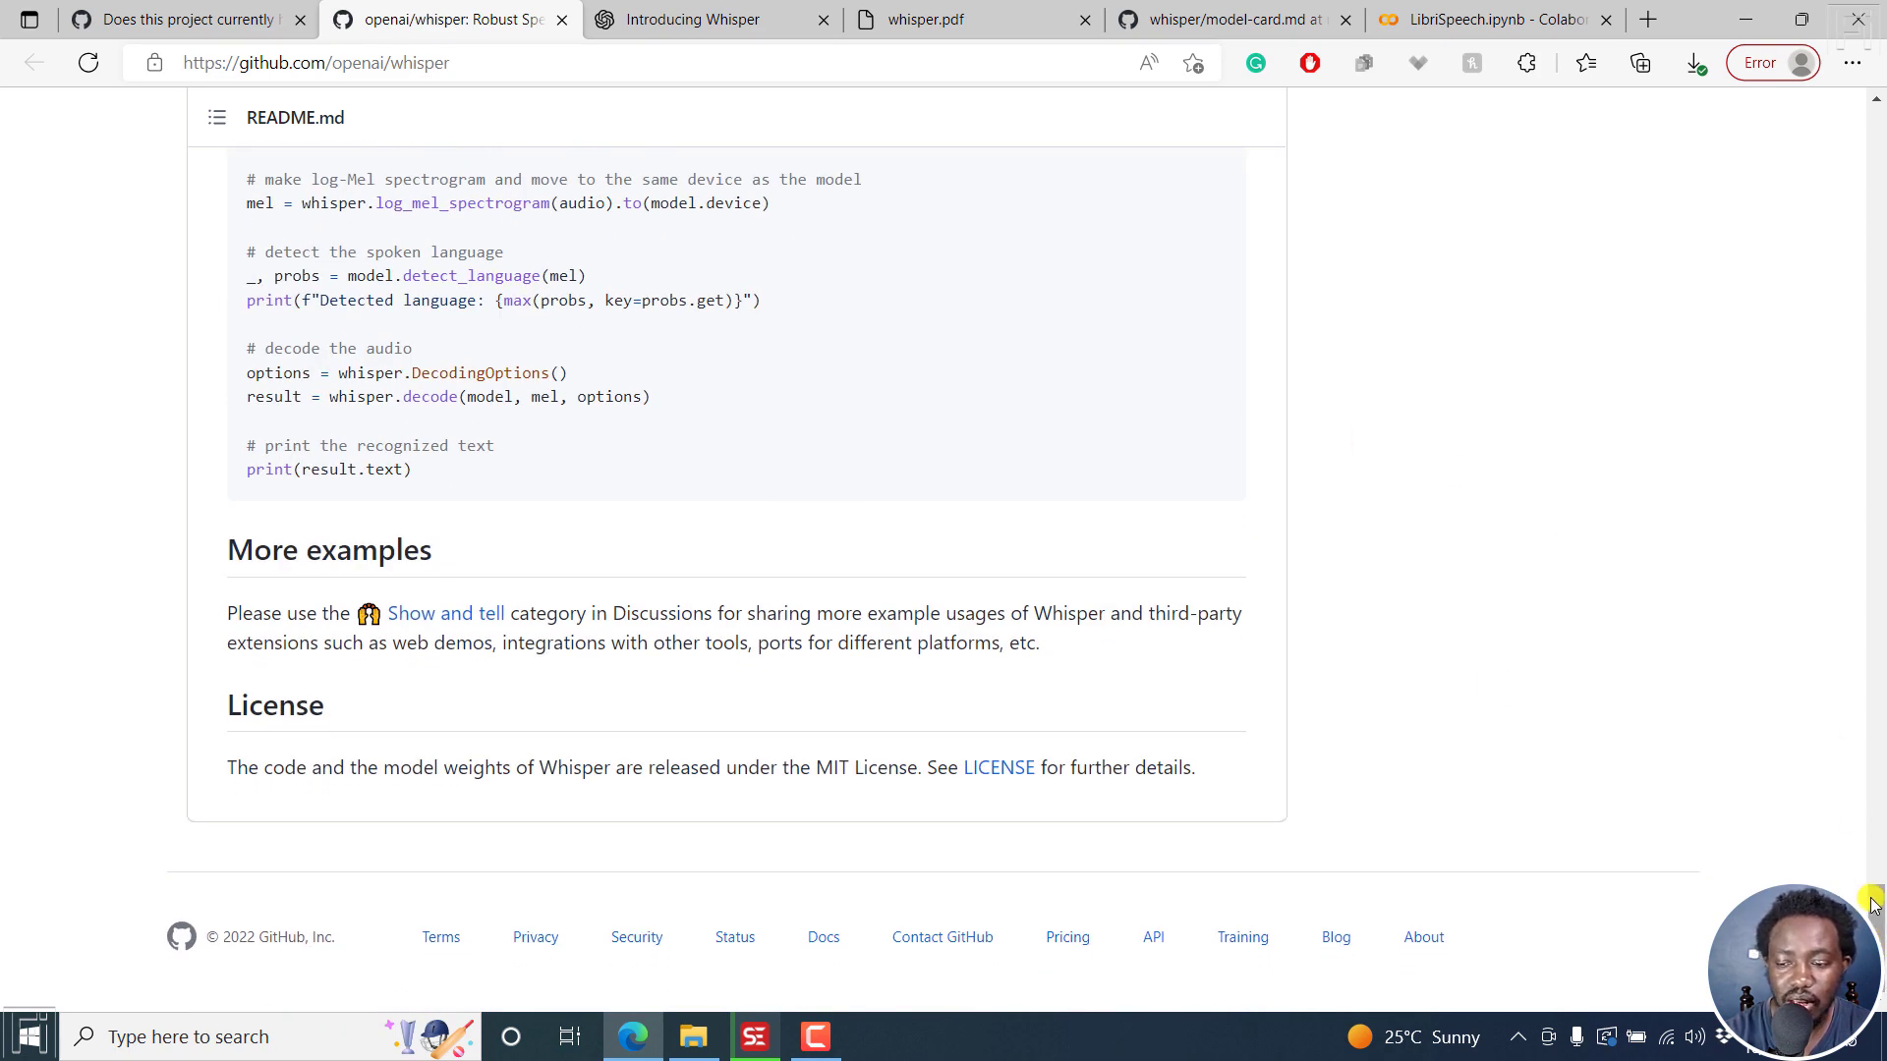
click(1872, 865)
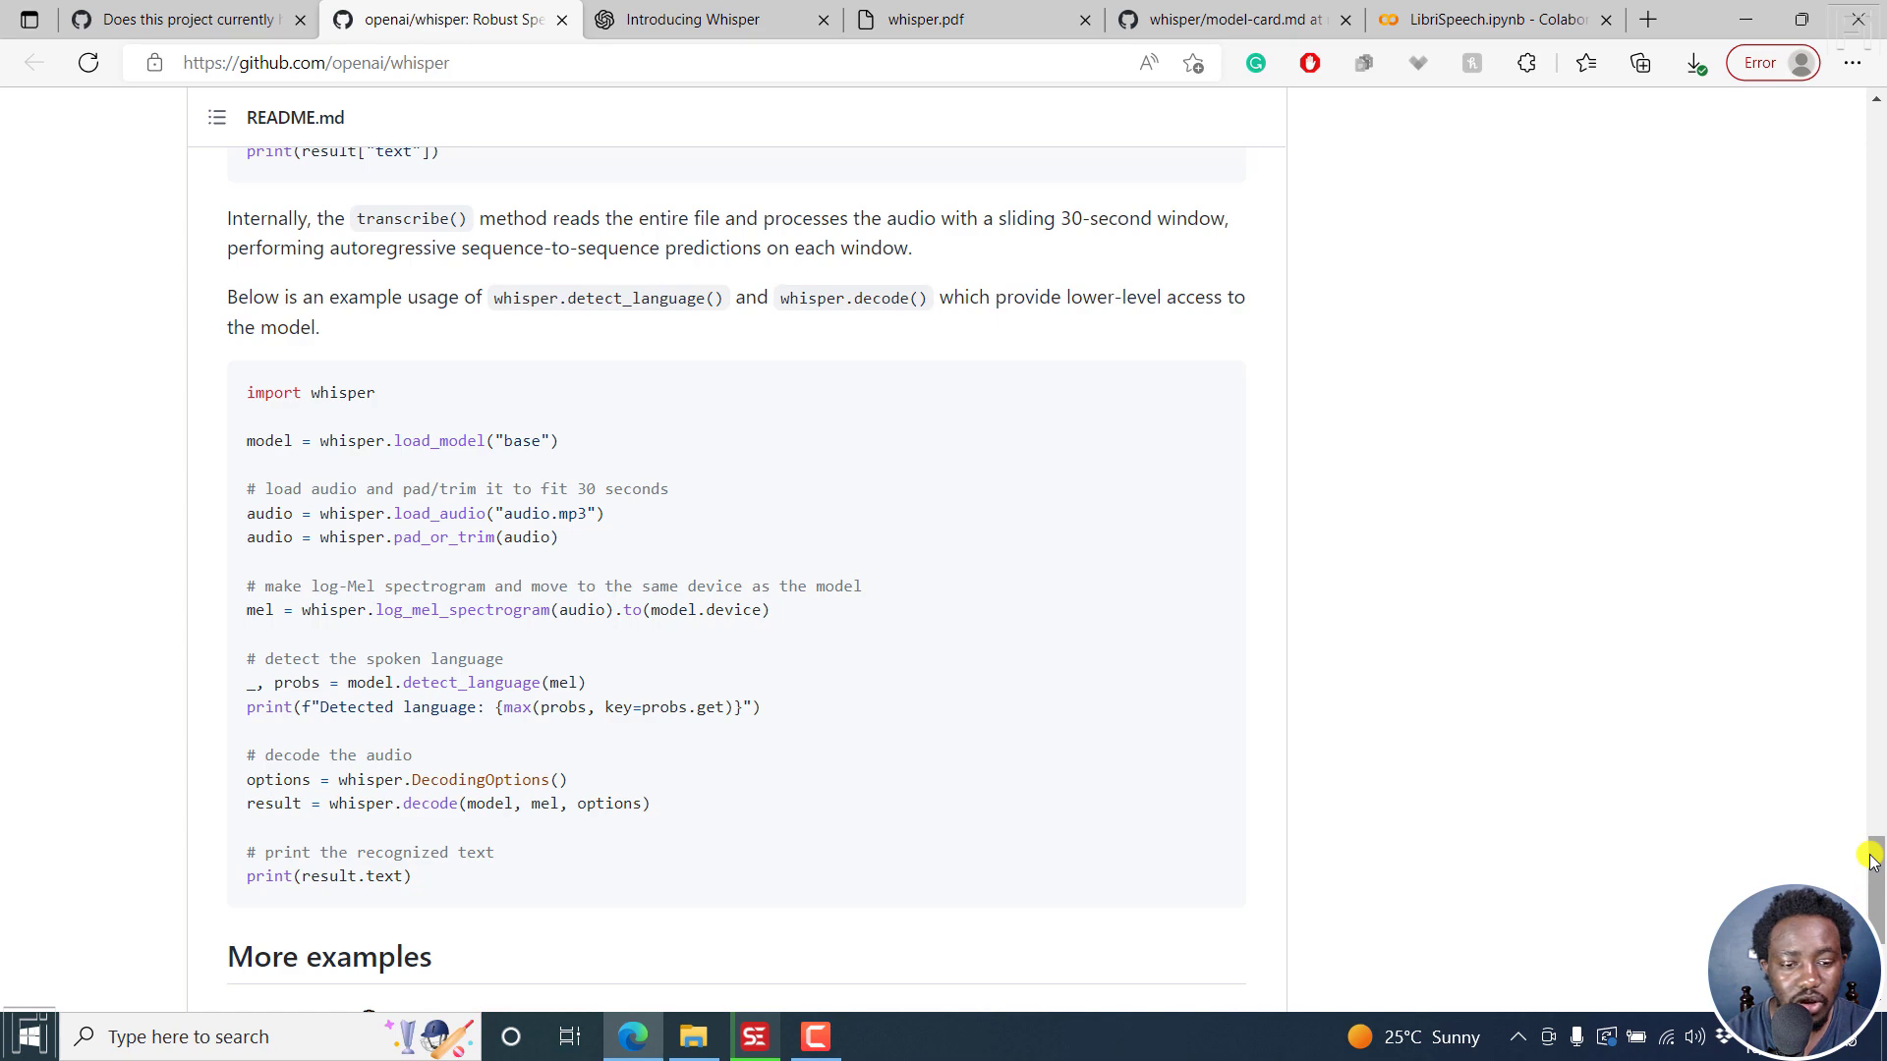
click(1871, 858)
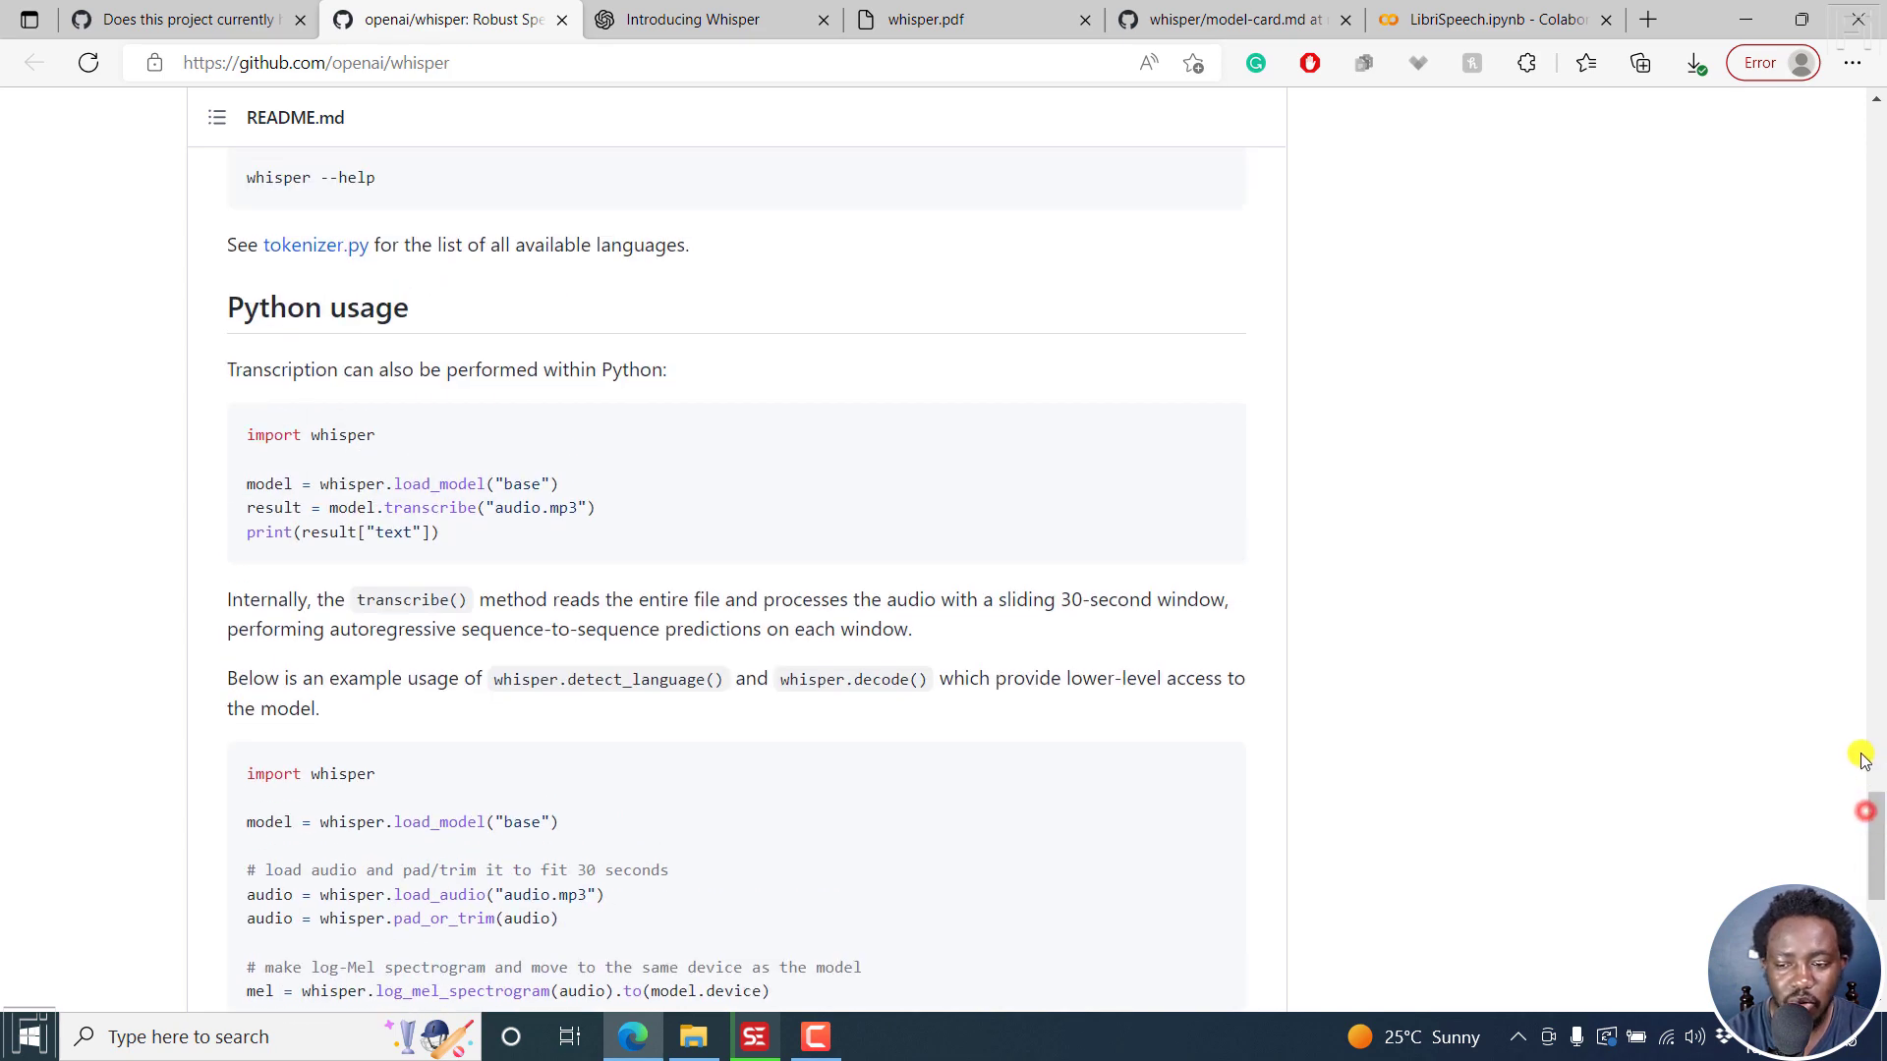
click(1873, 798)
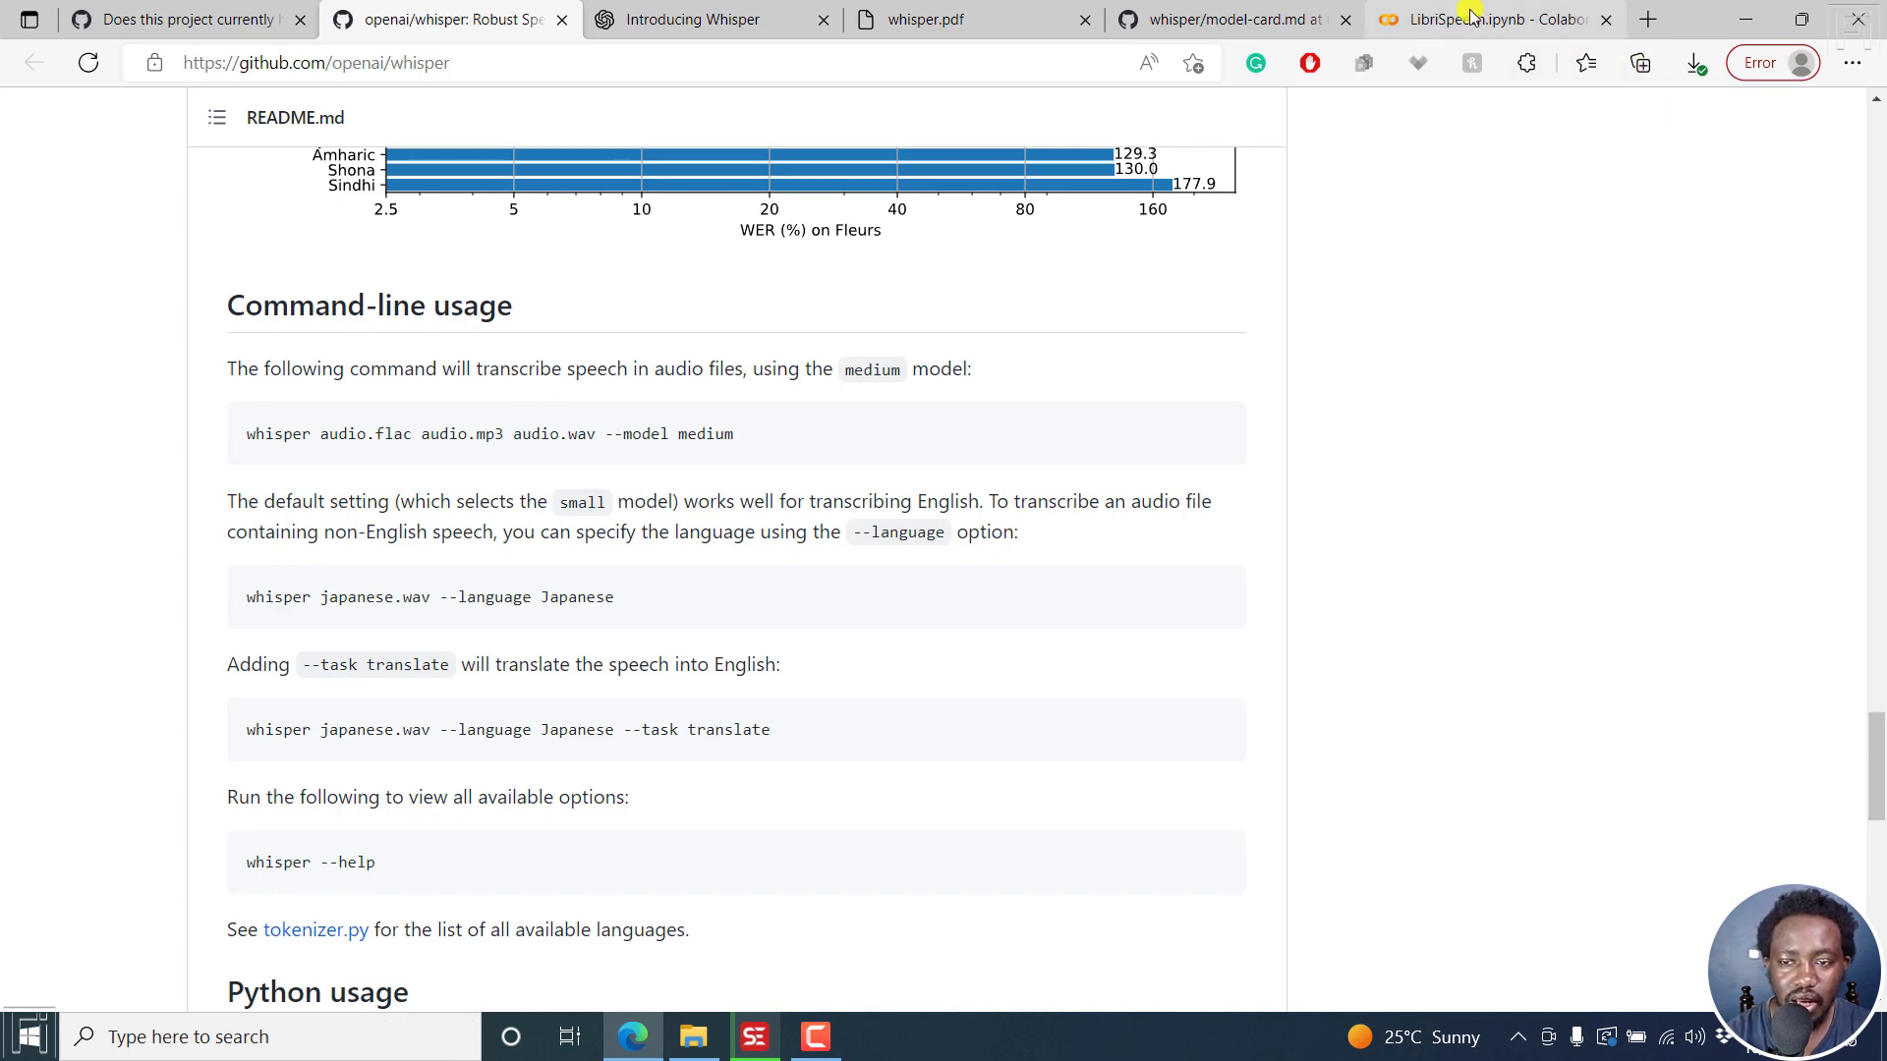
Step: Glance at the model-card.md and Subtitle Edit discussion tabs, then return to Subtitle Edit
click(1273, 10)
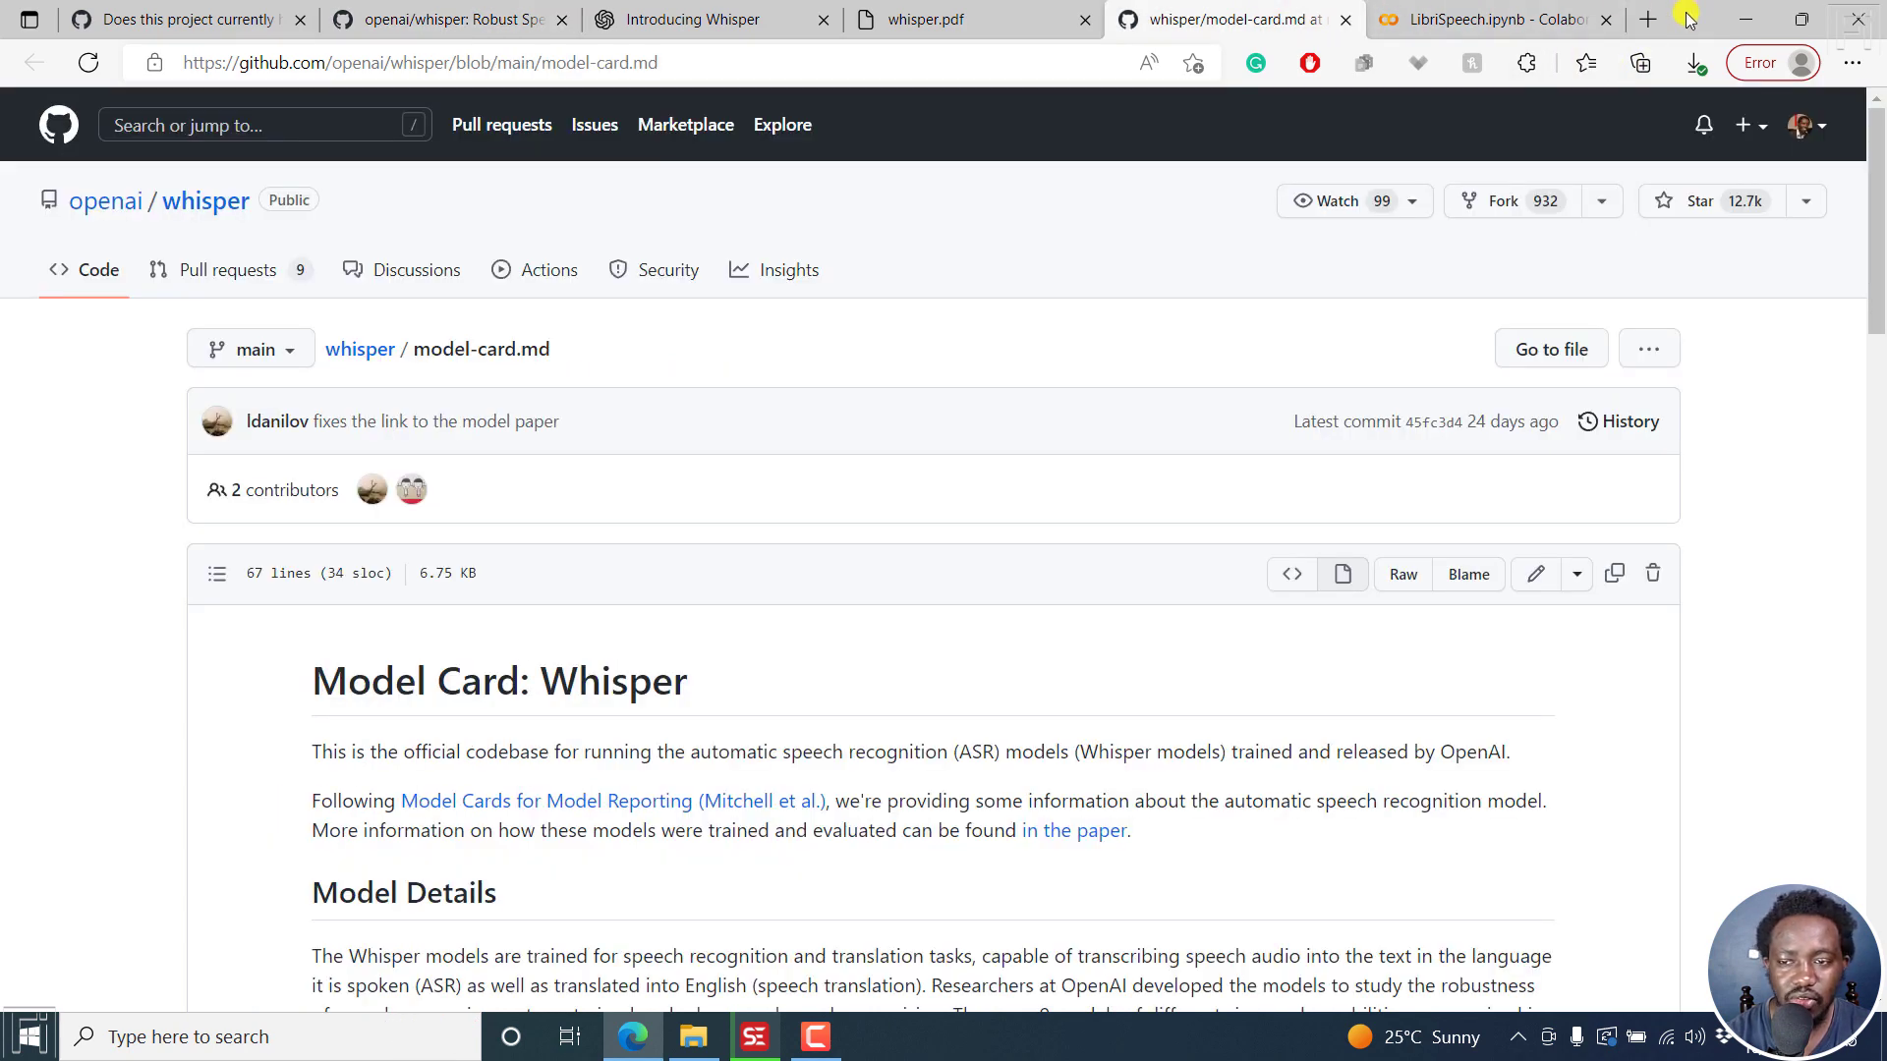
click(186, 14)
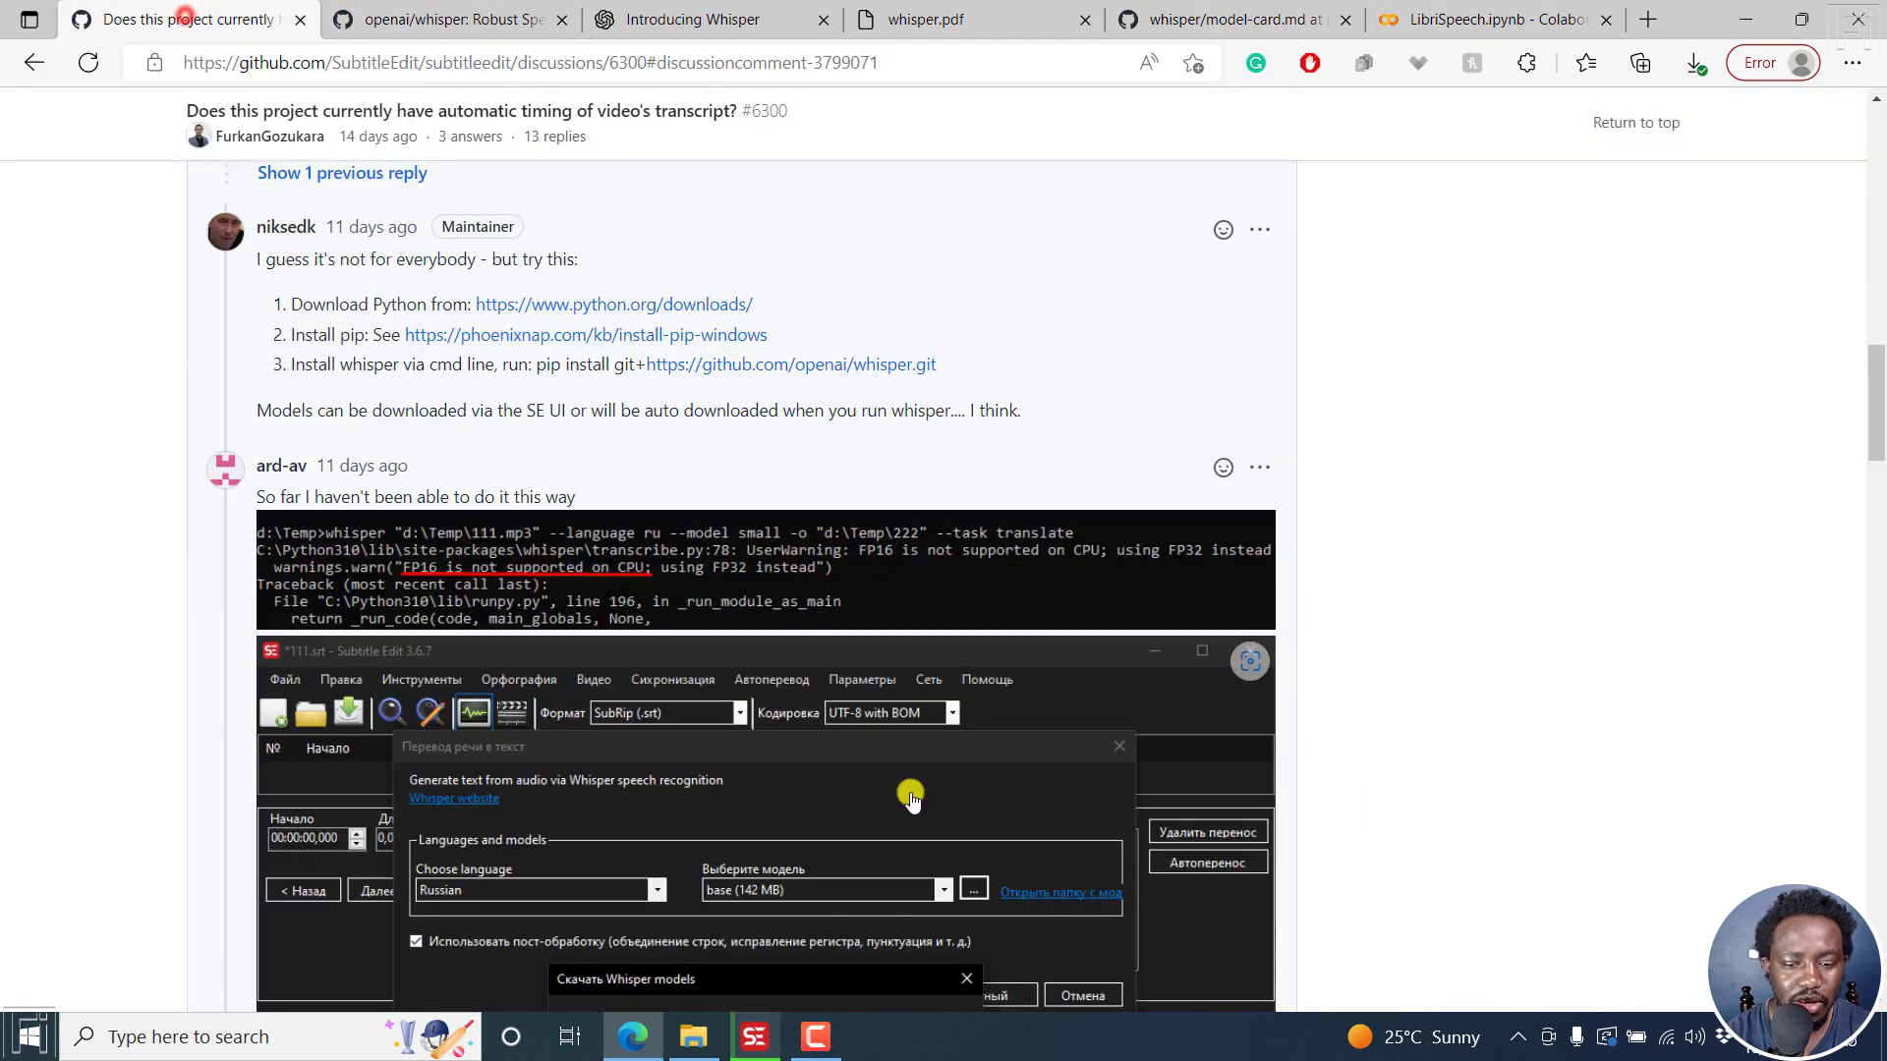
click(754, 1037)
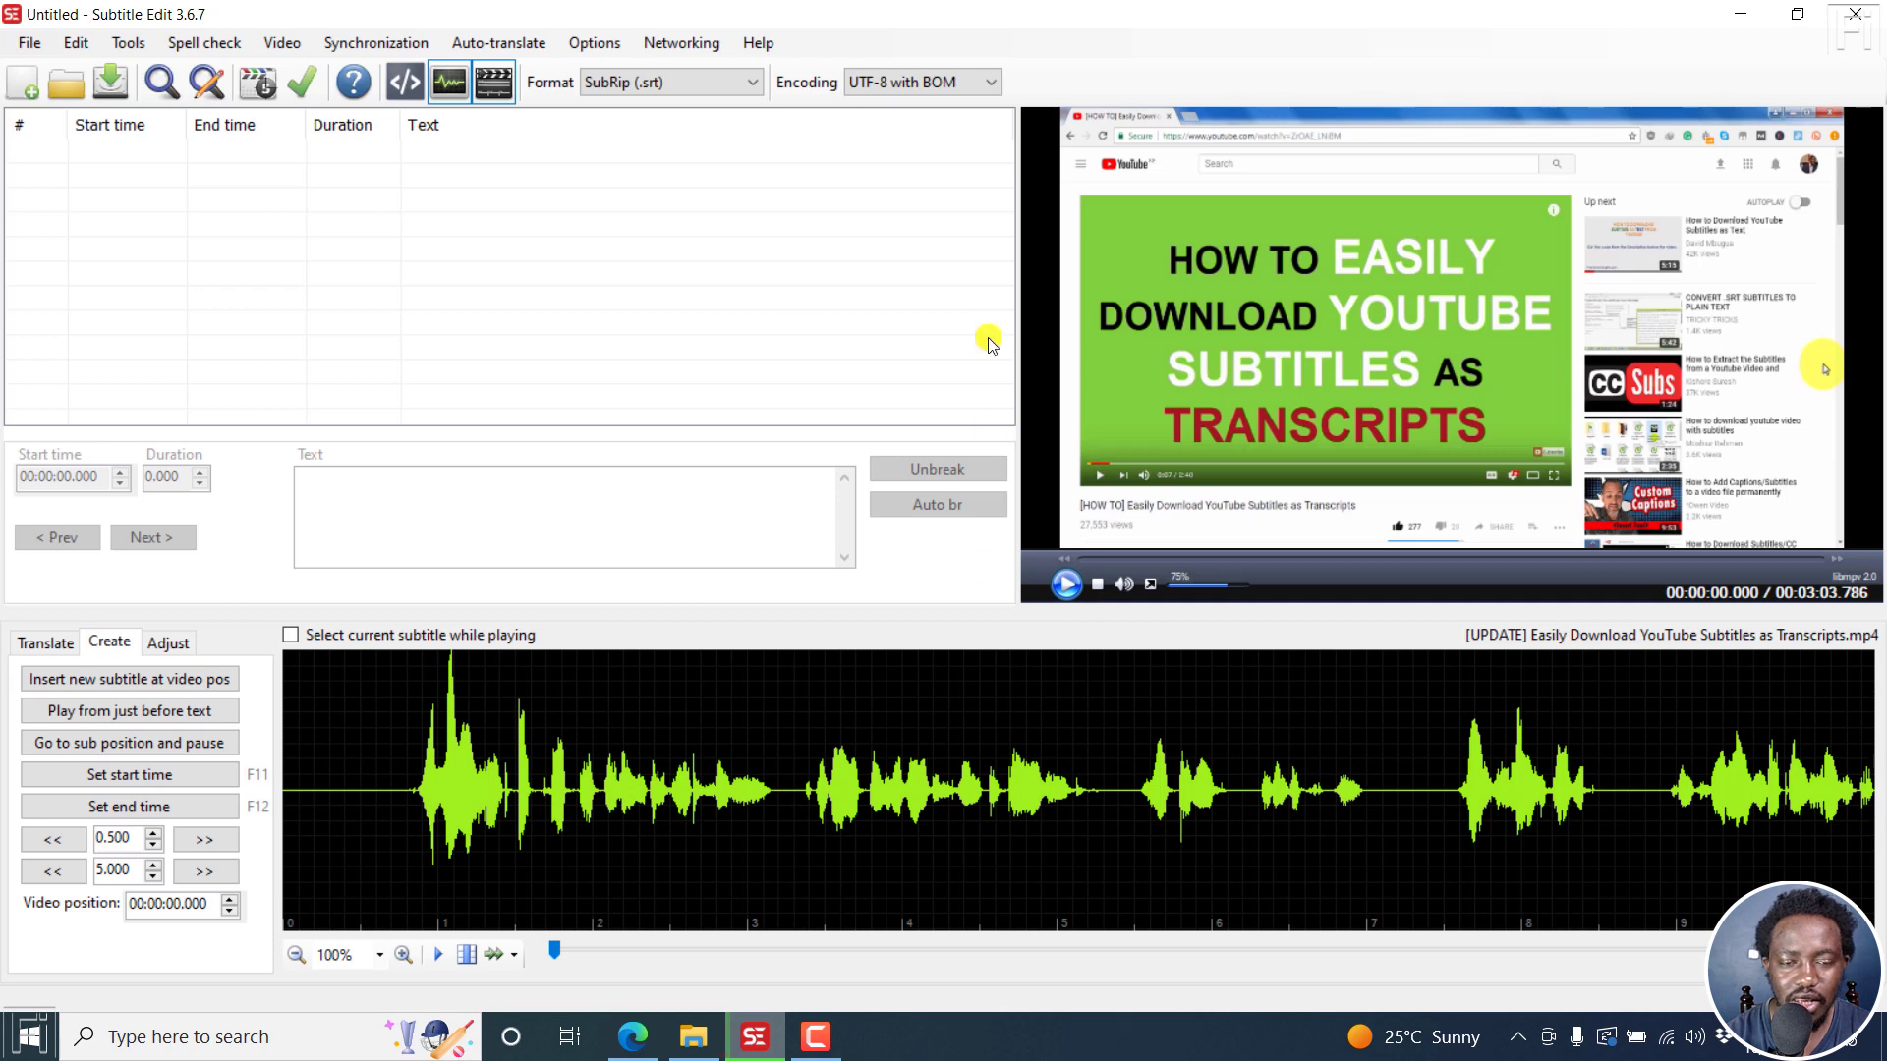
Step: Open Subtitle Edit's Video menu listing the Whisper Audio to text command
click(282, 43)
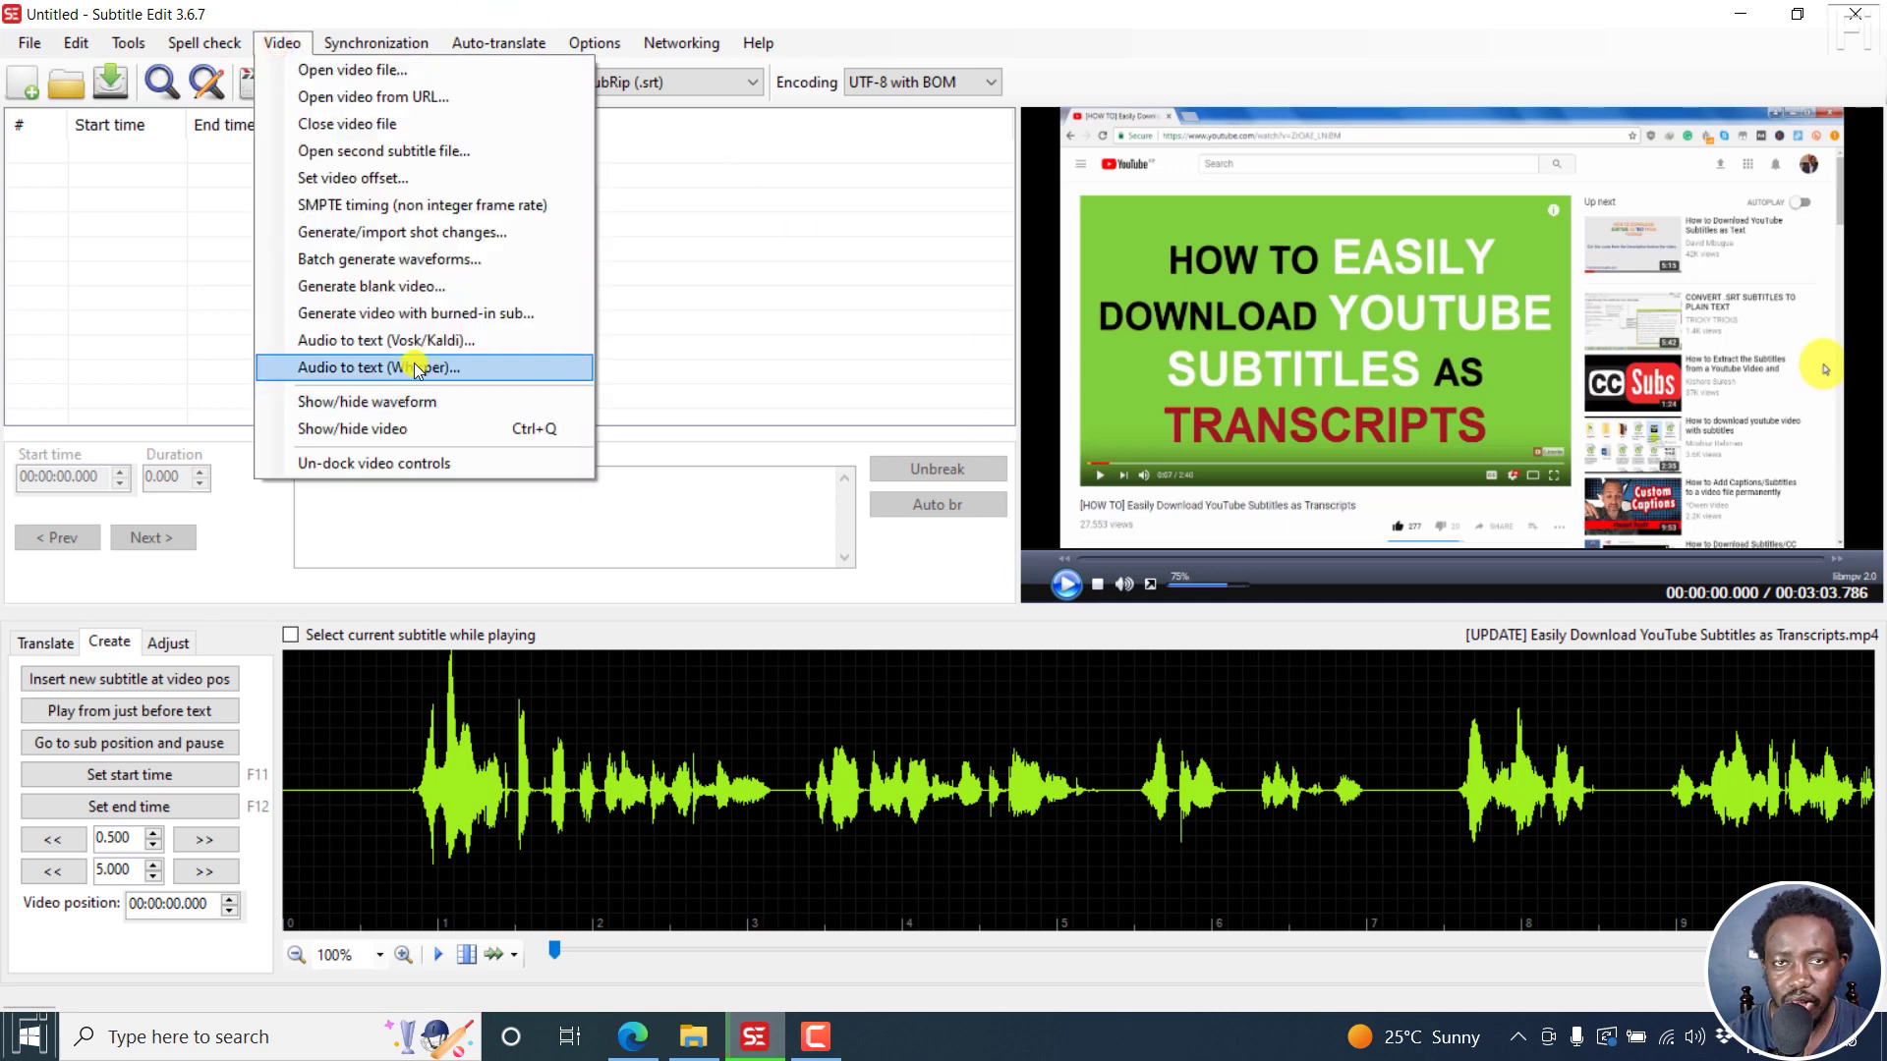